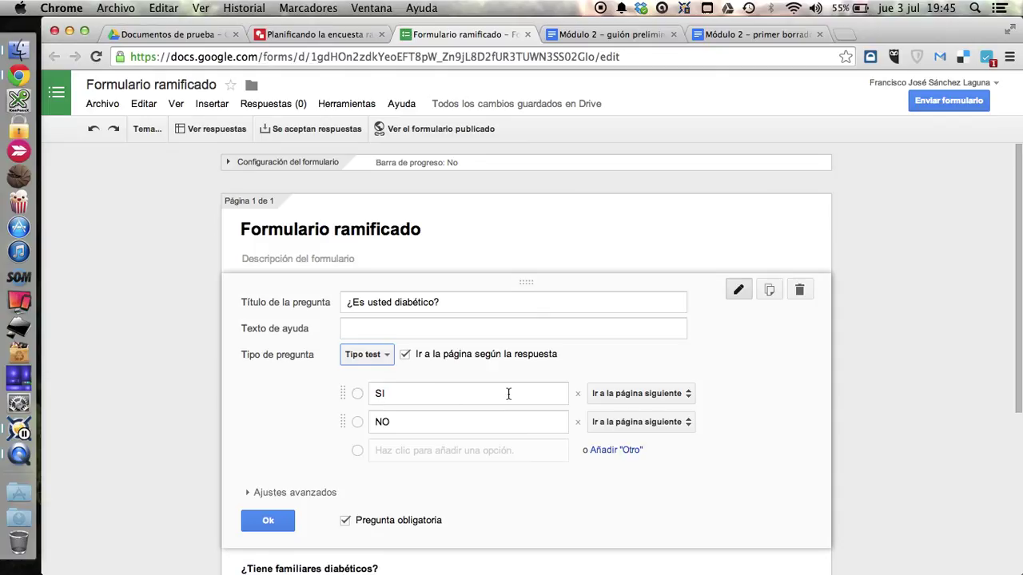
- Check the page destinations offered for the SI answer of the "¿Es usted diabético?" question
scroll(509, 393, down, 3)
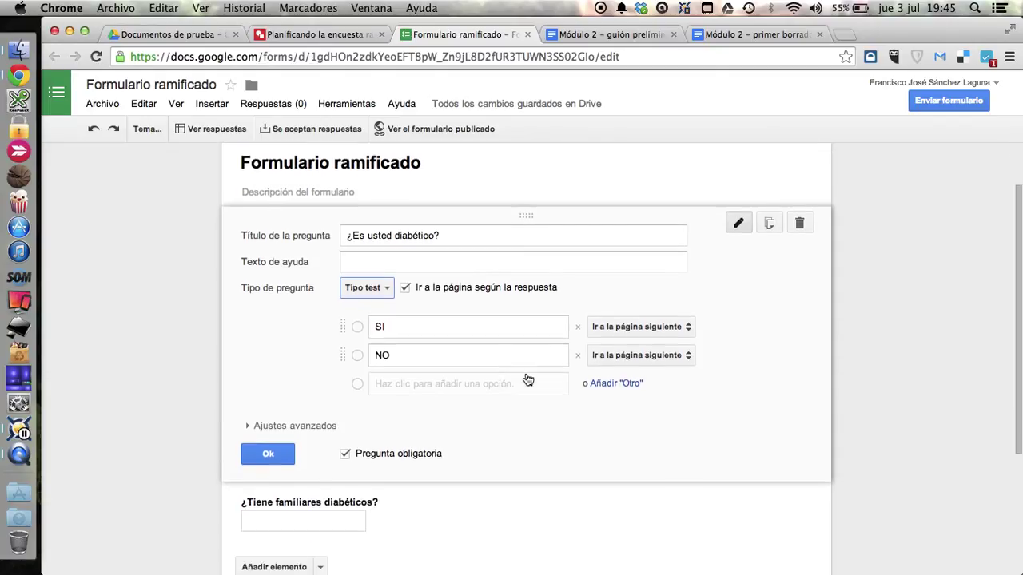
click(680, 297)
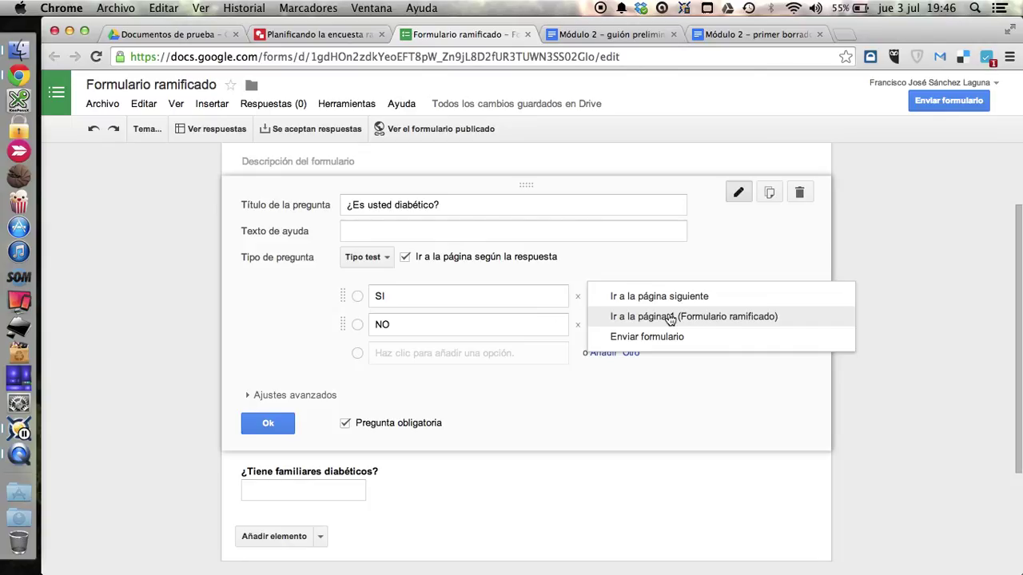
click(678, 384)
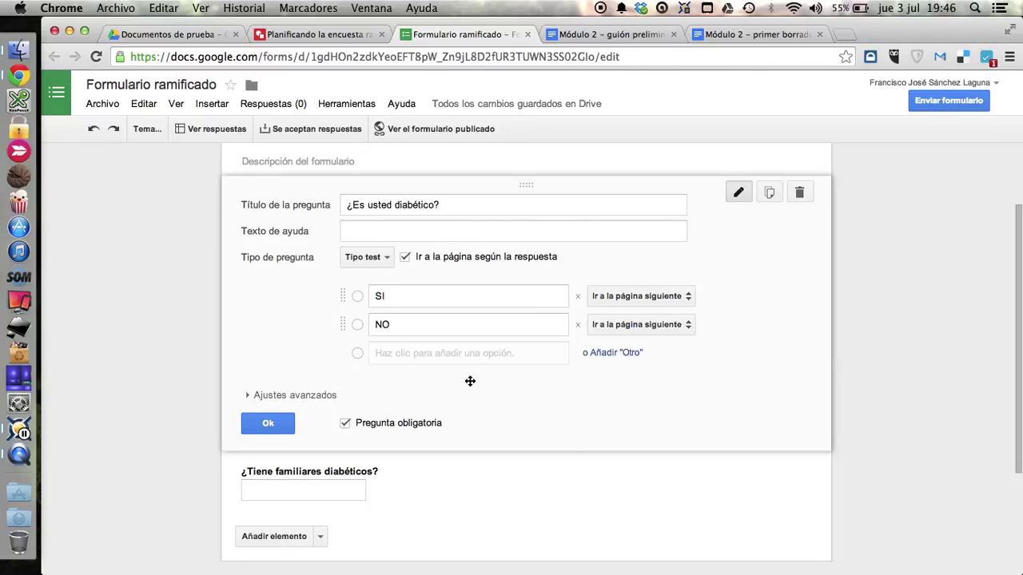
- Finish editing the "¿Es usted diabético?" question and delete the "¿Tiene familiares diabéticos?" question from page 1
click(268, 424)
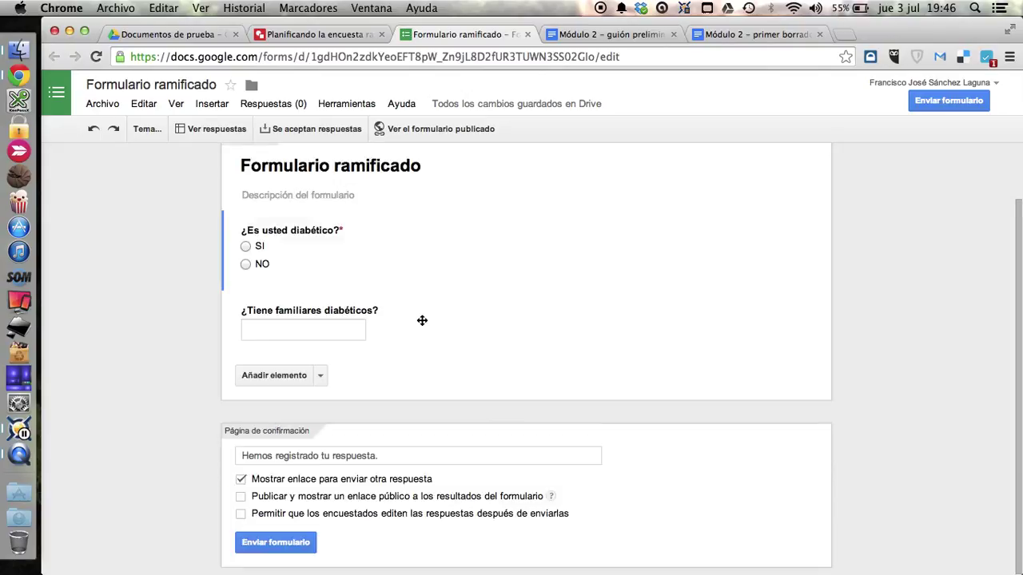
click(797, 308)
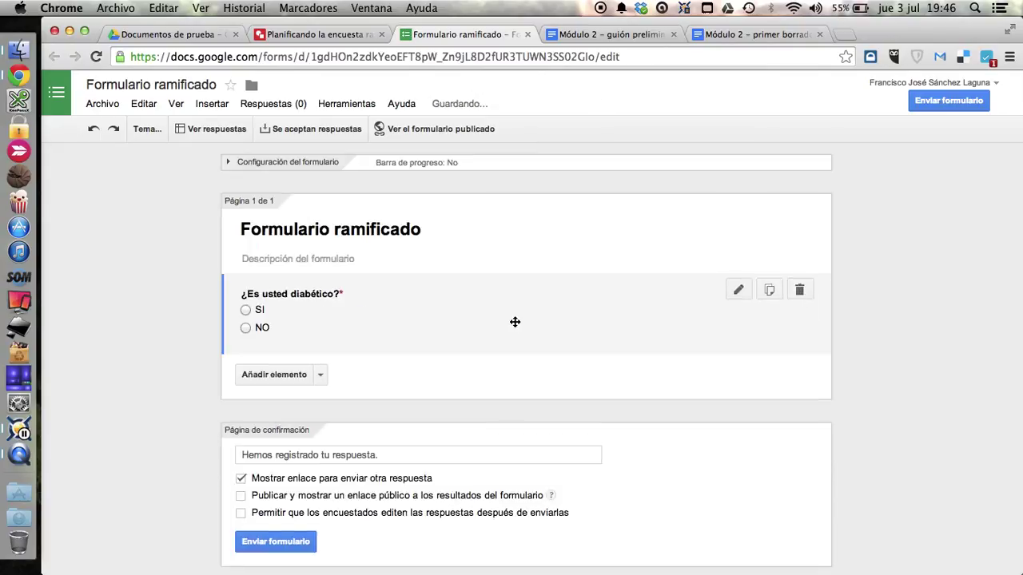
- Add a page break after the "¿Es usted diabético?" question and title the new page "SI es diabético"
click(320, 376)
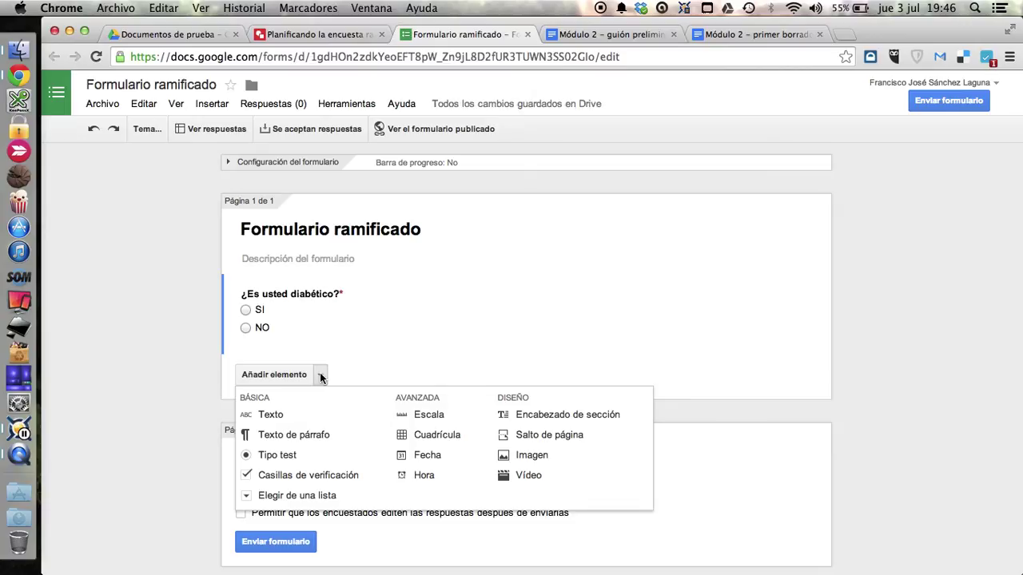
click(532, 438)
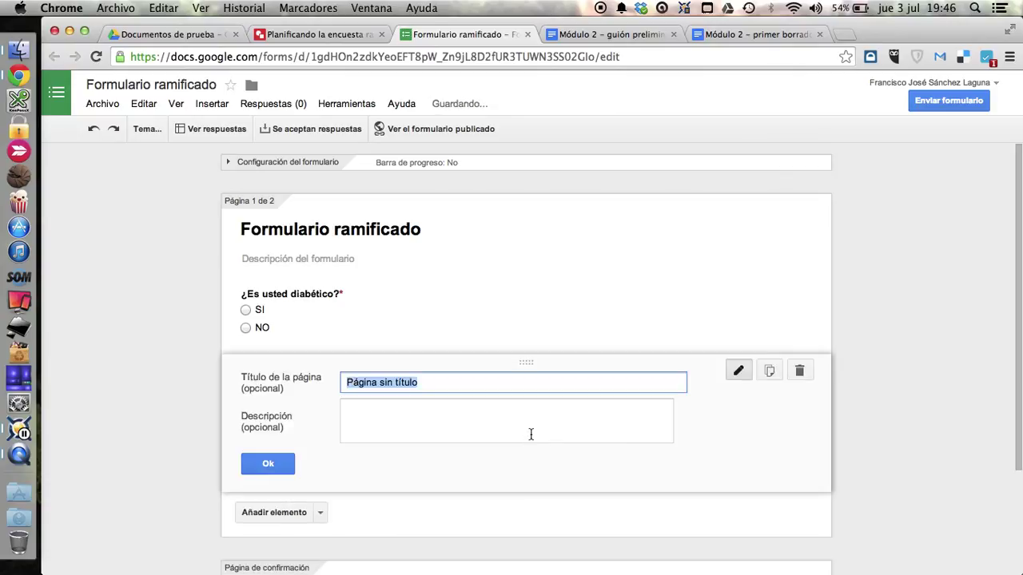
text(S)
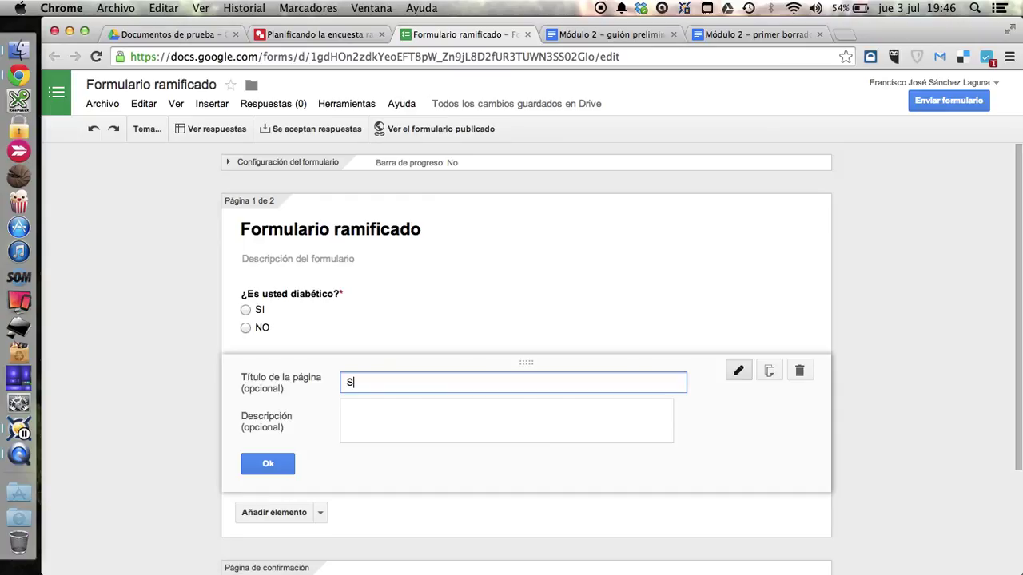
text(I es diabético)
click(281, 471)
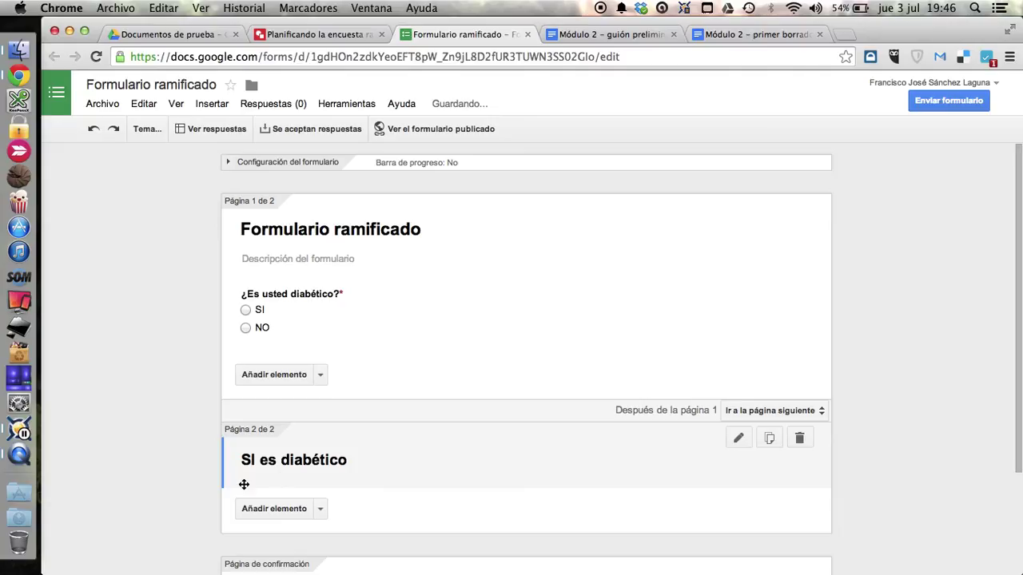
- Add another page break after the "SI es diabético" page and title the new page "NO es diabético"
click(319, 512)
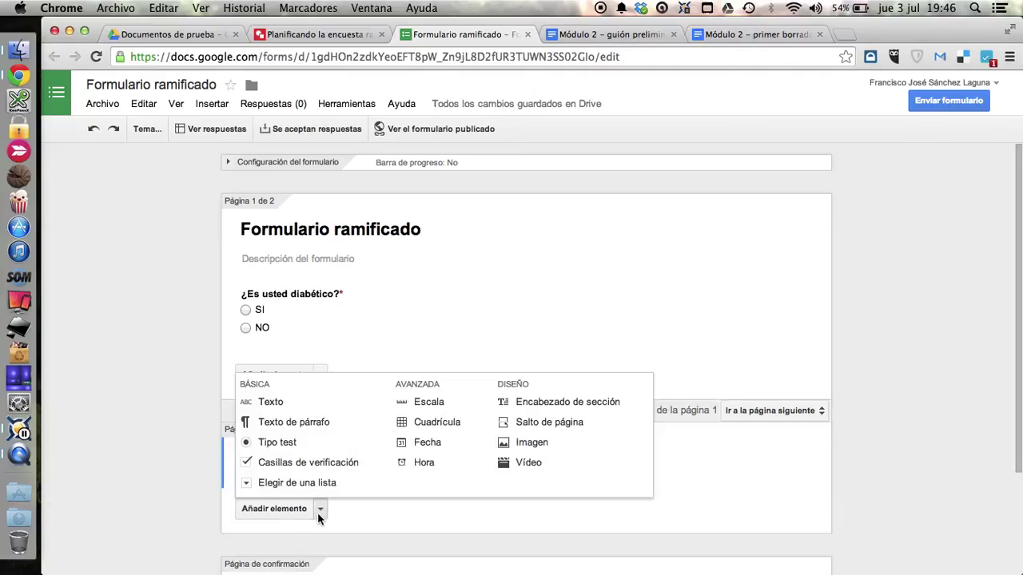
click(518, 424)
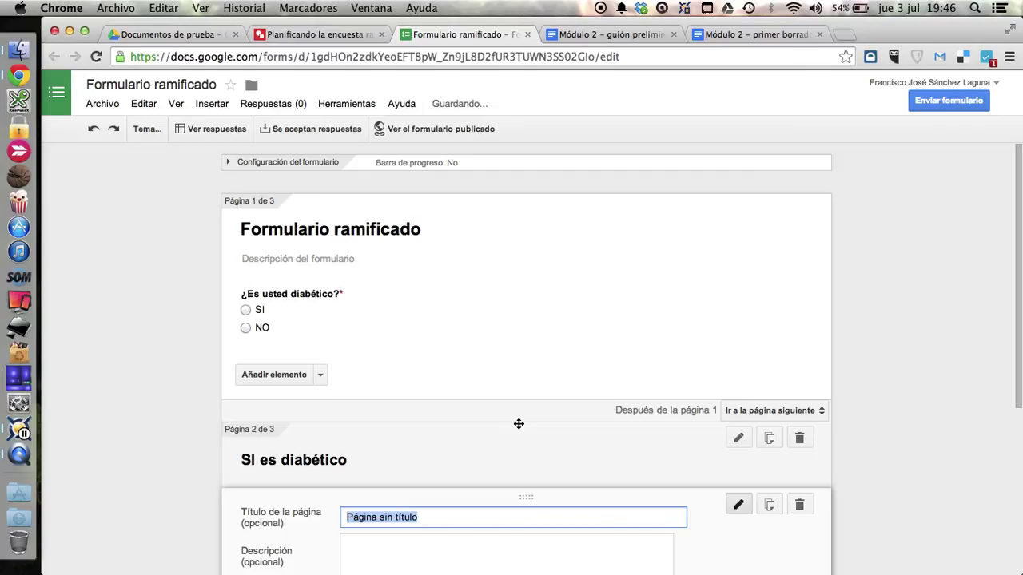
text(NO )
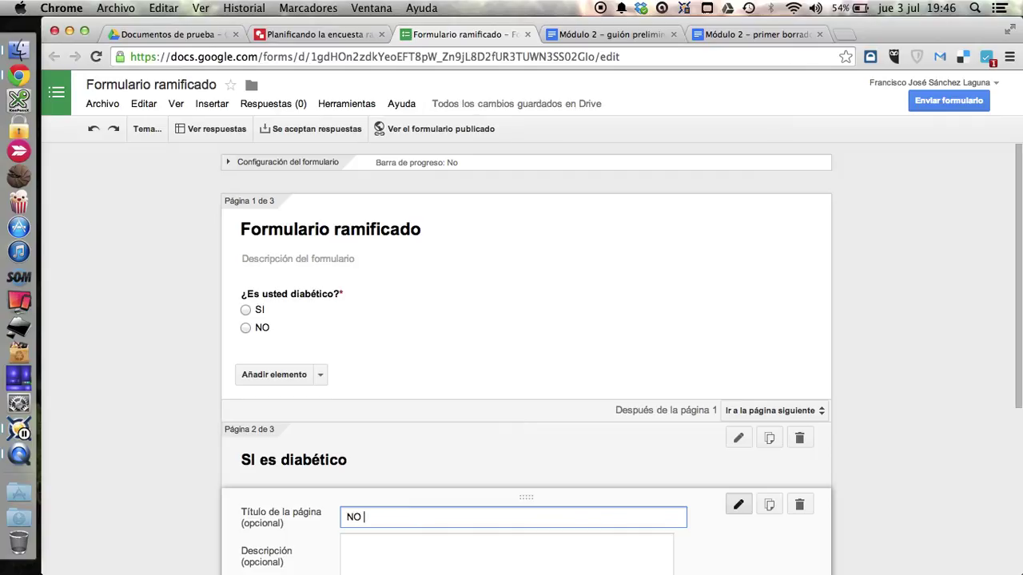
text(es diabético)
scroll(573, 472, down, 3)
click(269, 481)
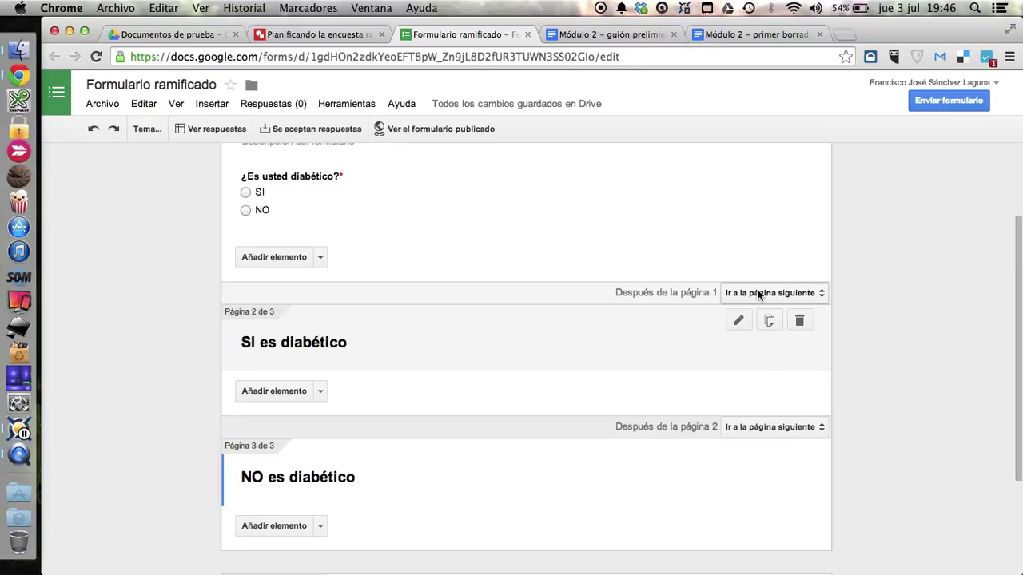
- Review the form's page sequence and the branching settings of the "¿Es usted diabético?" question
scroll(858, 463, down, 2)
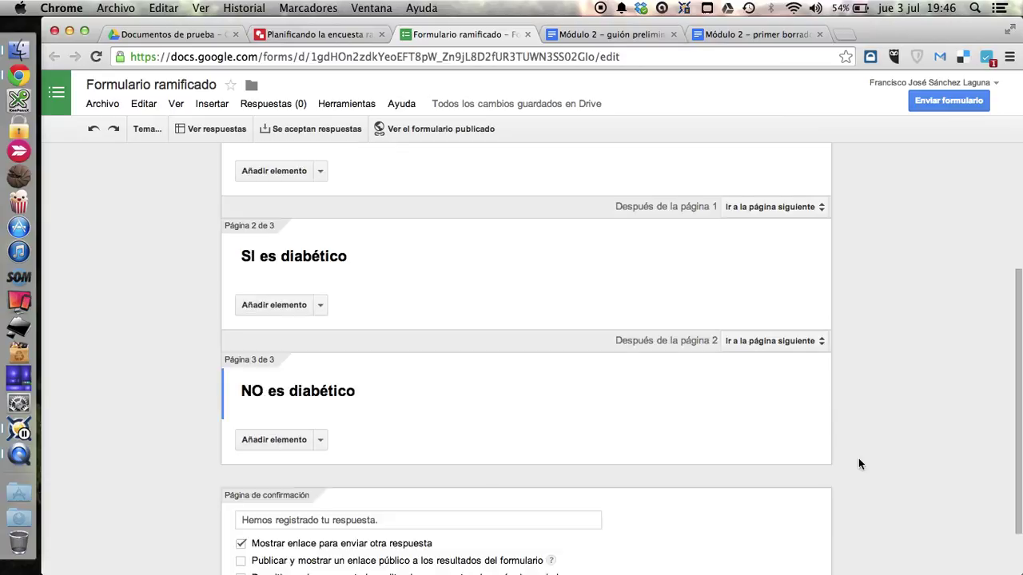
scroll(858, 461, up, 2)
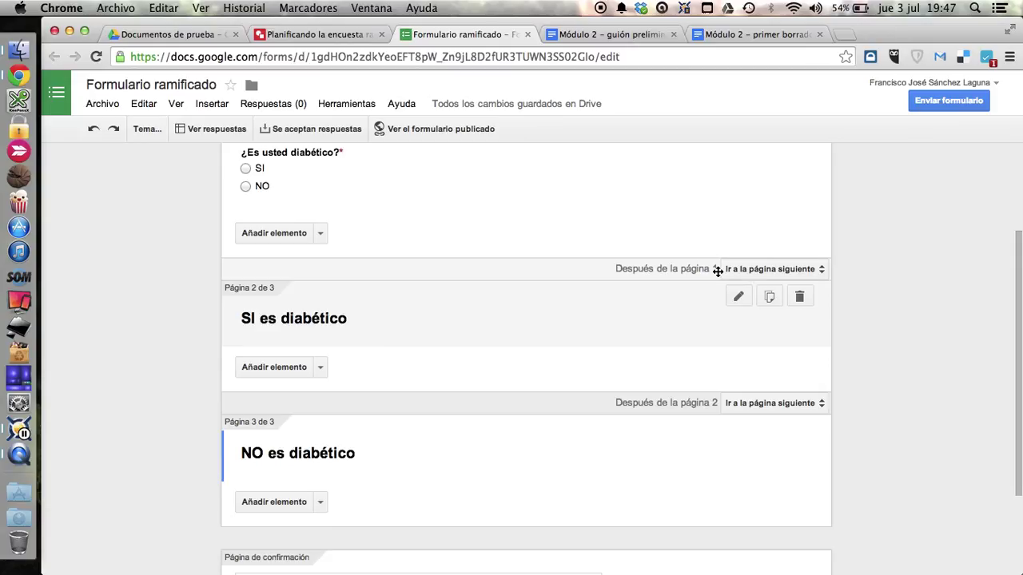
scroll(595, 233, up, 2)
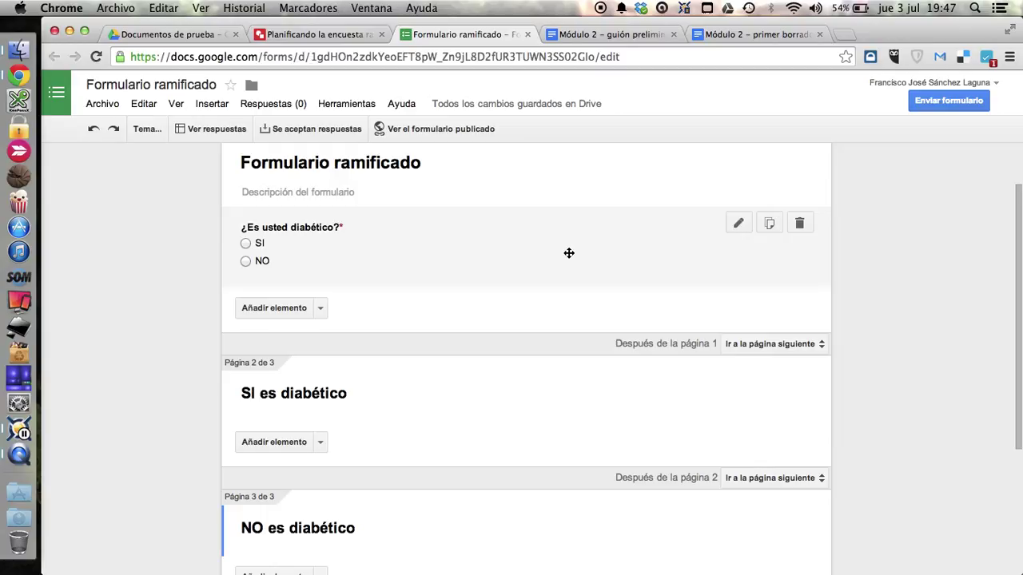
click(442, 276)
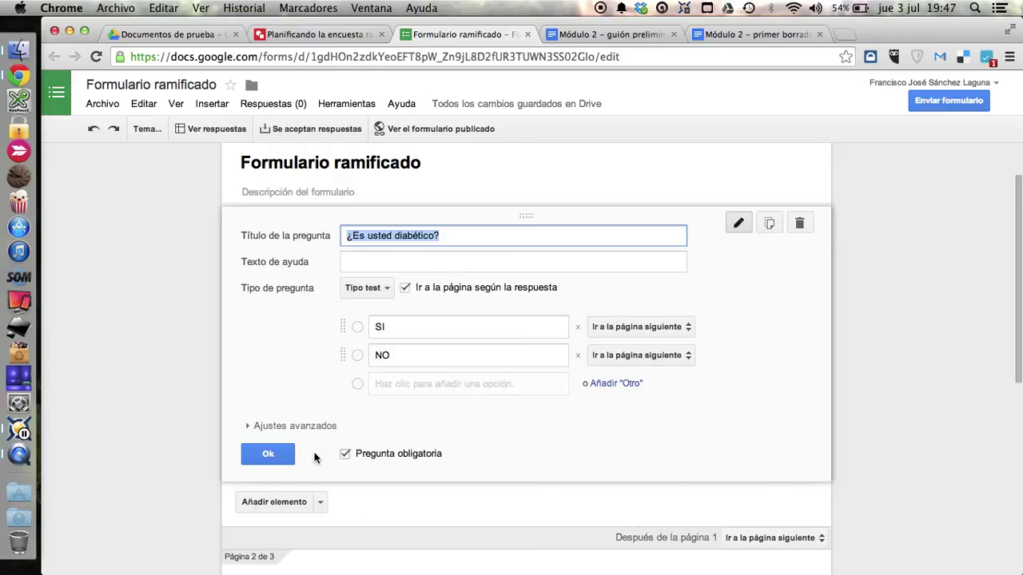
click(277, 460)
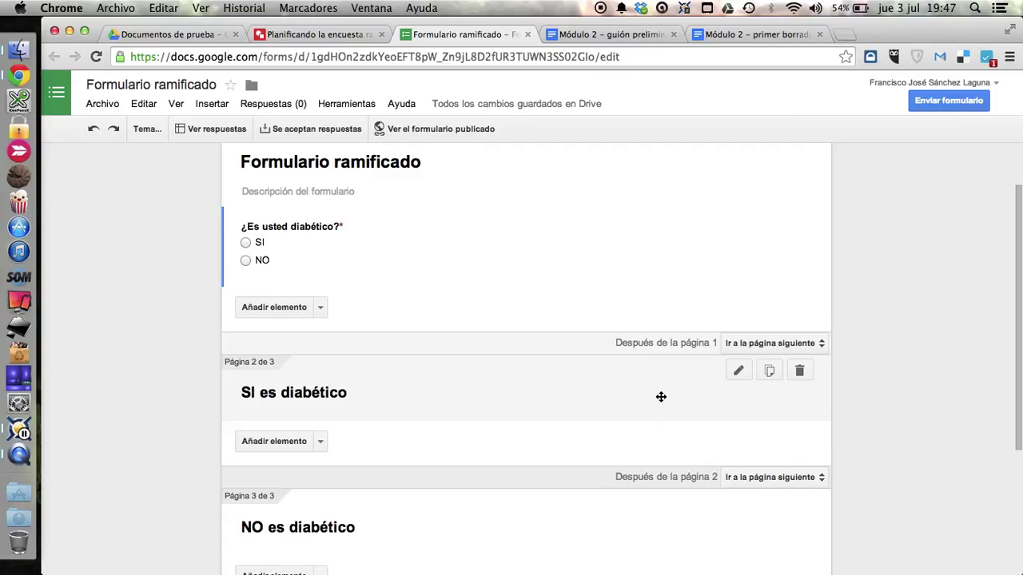
- Add a text question titled "¿Qué insulina usa?" to the "SI es diabético" page
scroll(663, 395, down, 3)
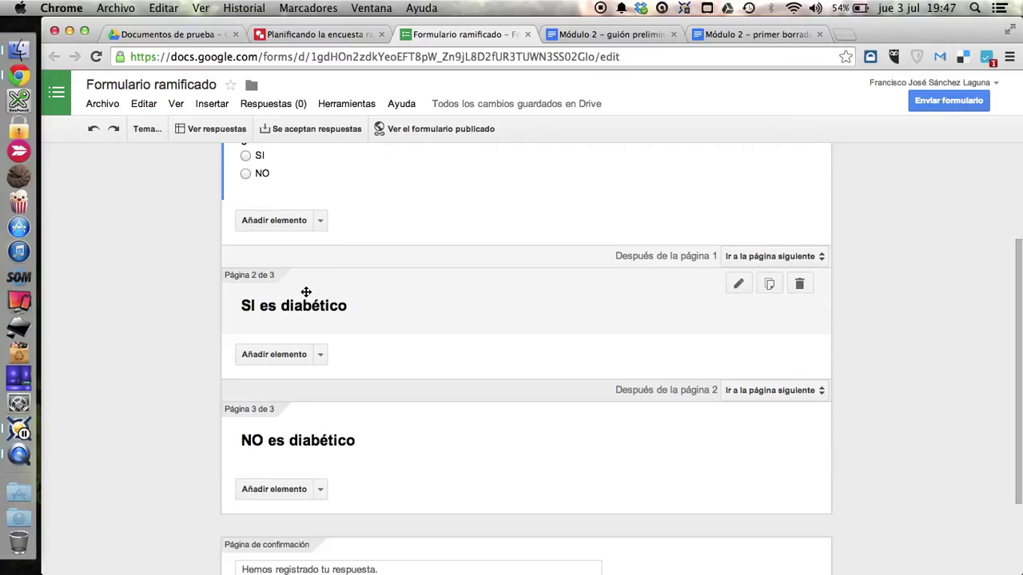
click(321, 354)
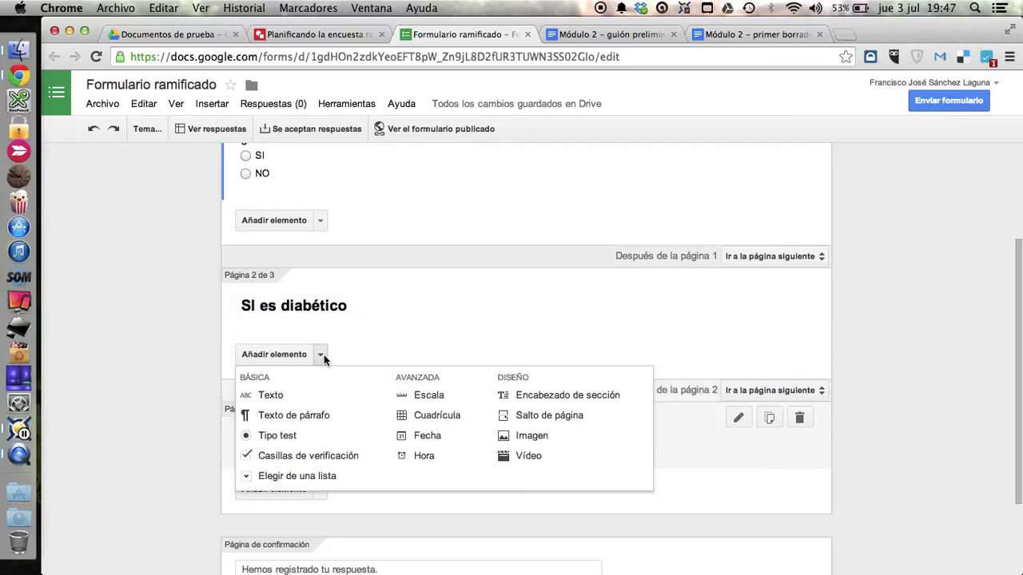
click(272, 396)
text(¿Qué insulina usa?)
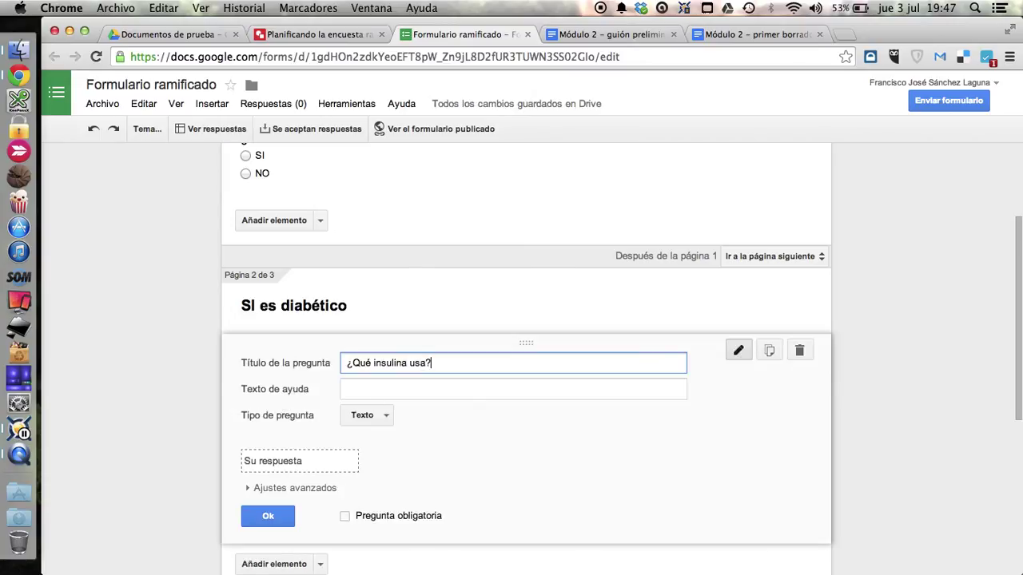
click(269, 516)
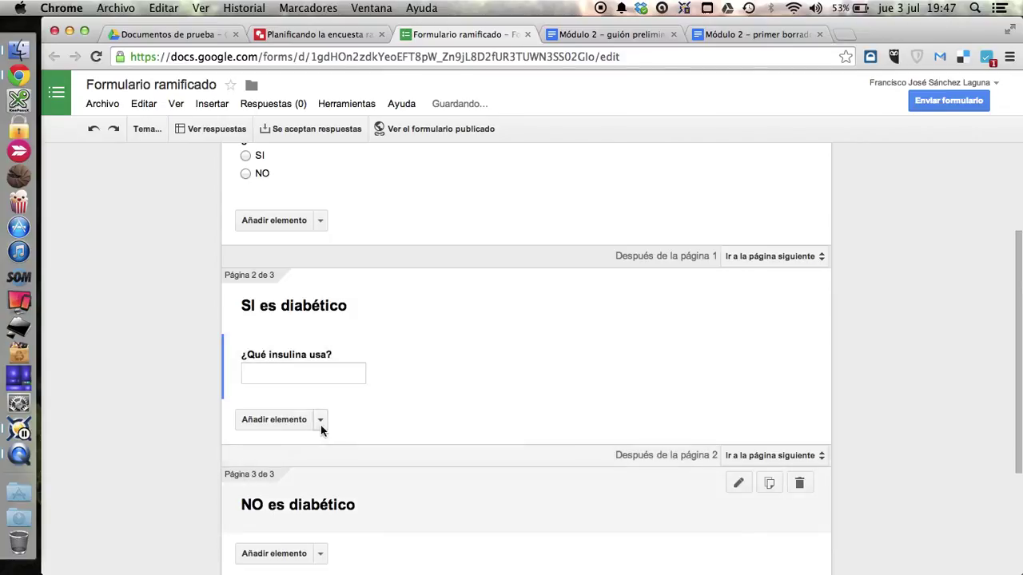
click(321, 423)
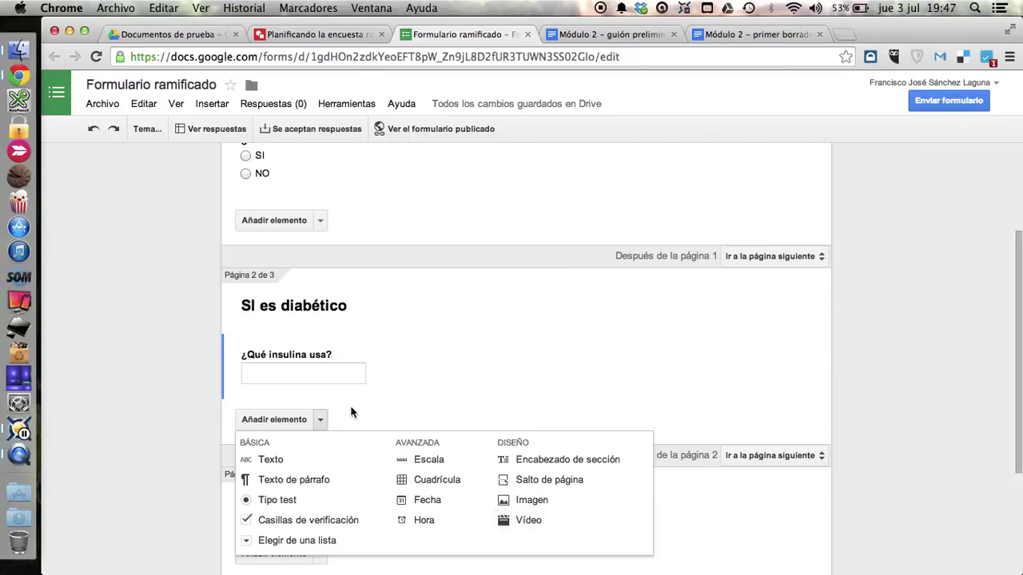
click(319, 418)
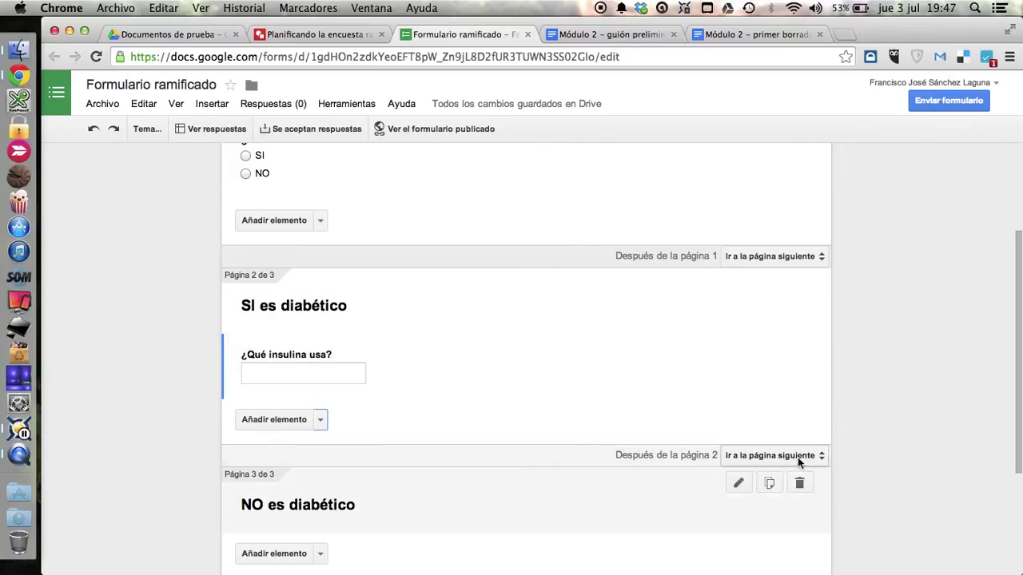
- Add a text question titled "¿Tiene familiares diabéticos?" to the "NO es diabético" page
scroll(839, 444, down, 3)
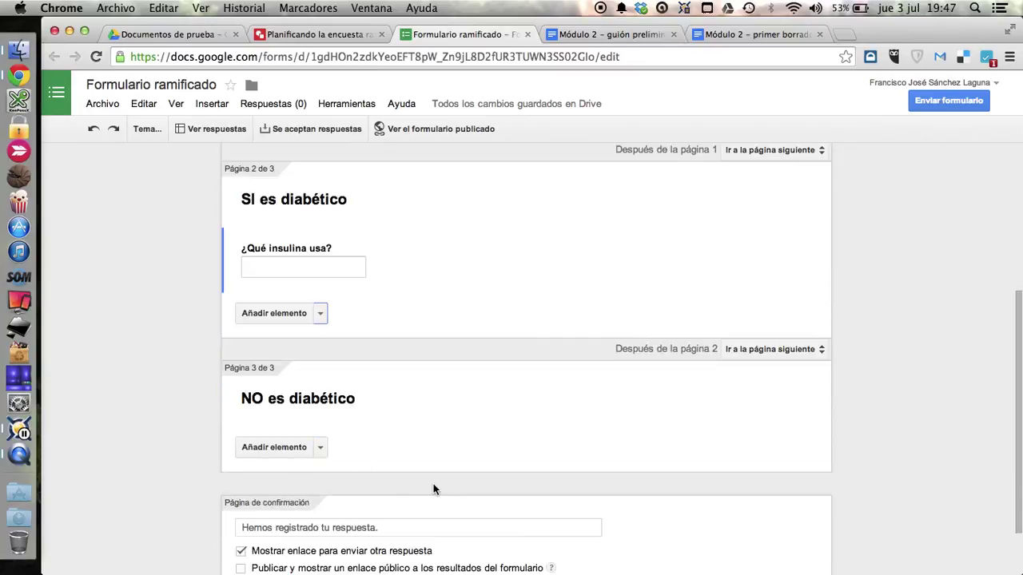
click(320, 447)
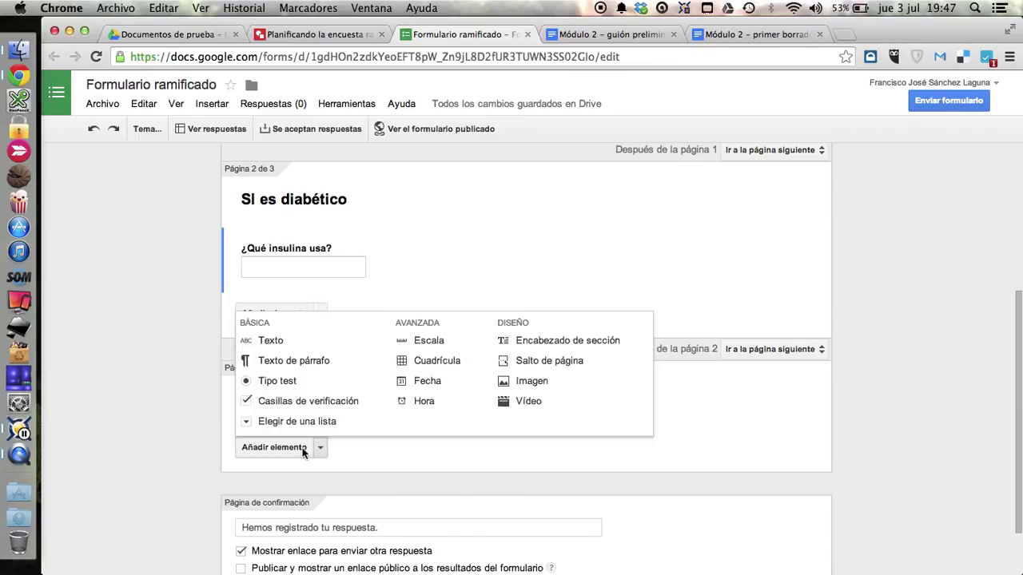
click(270, 341)
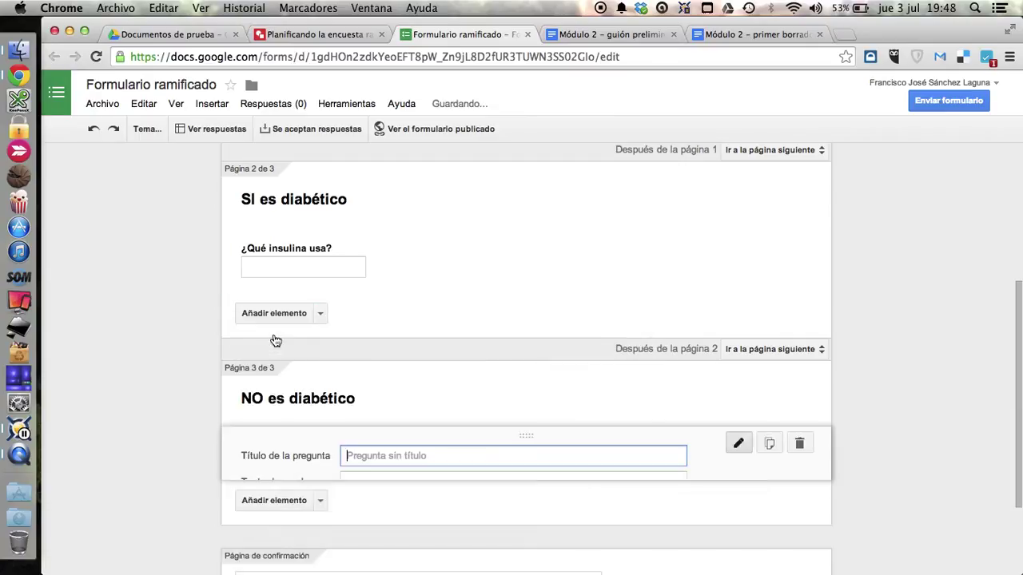
text(¿)
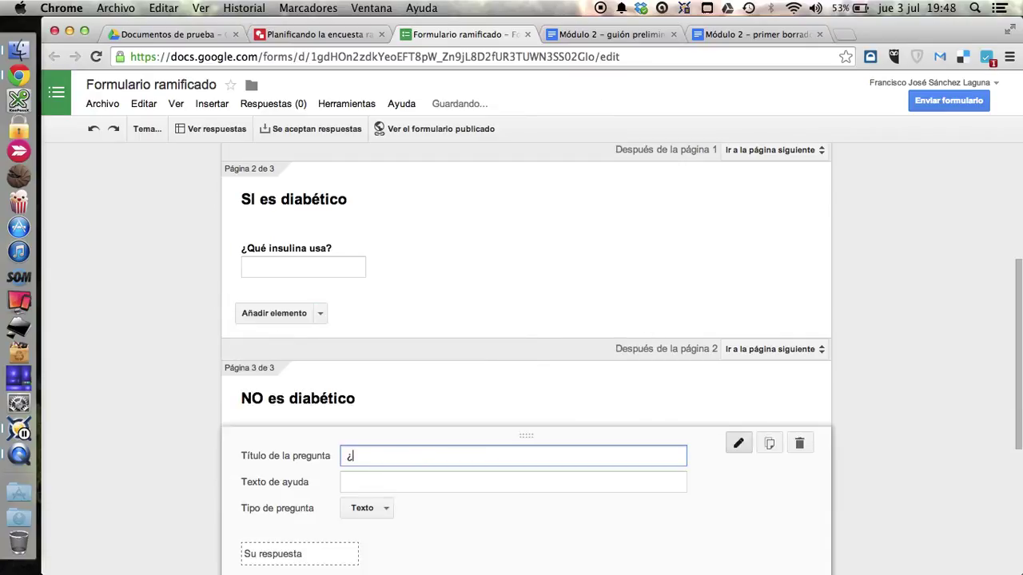
text(Tiene familiares diabéticos?)
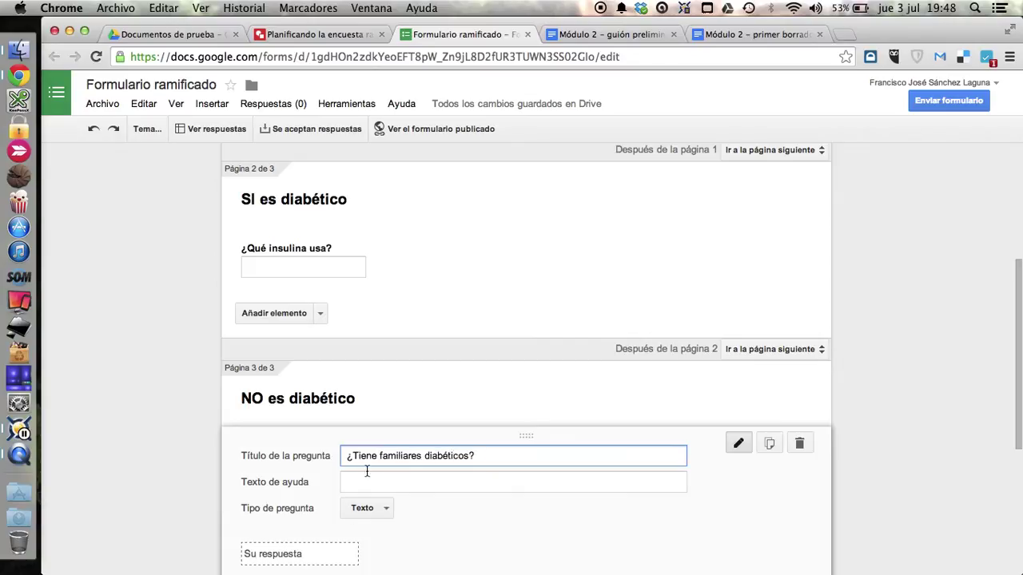
scroll(235, 510, down, 2)
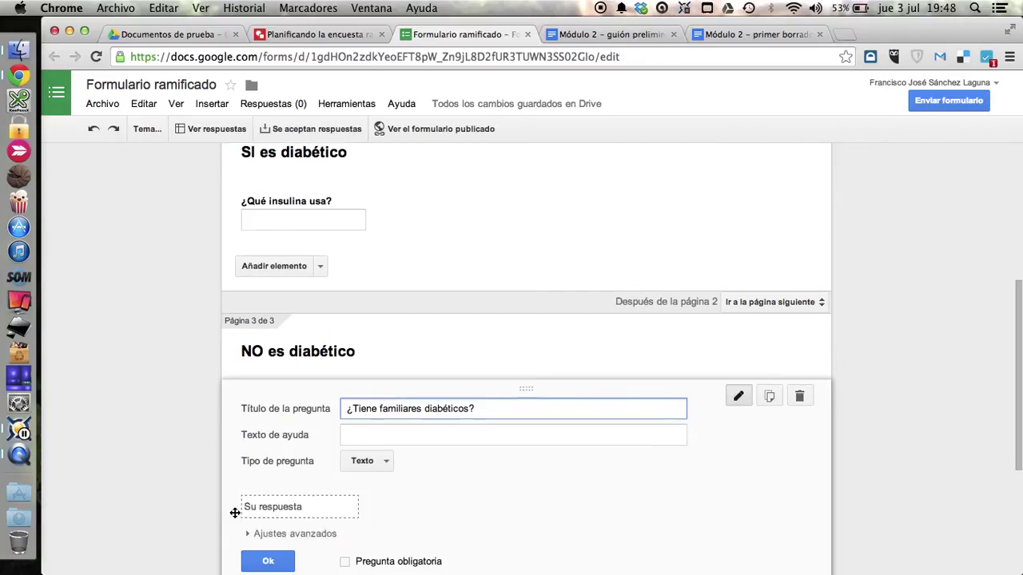
click(268, 559)
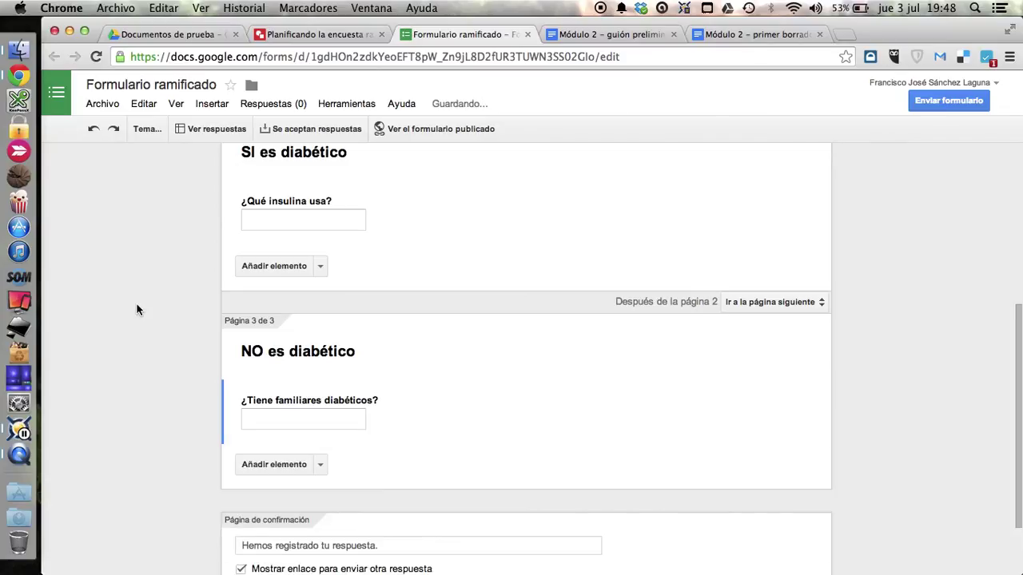
- In the "¿Es usted diabético?" question, route SI to page 2 (SI es diabético) and NO to page 3 (NO es diabético)
scroll(137, 308, up, 2)
scroll(137, 308, up, 2)
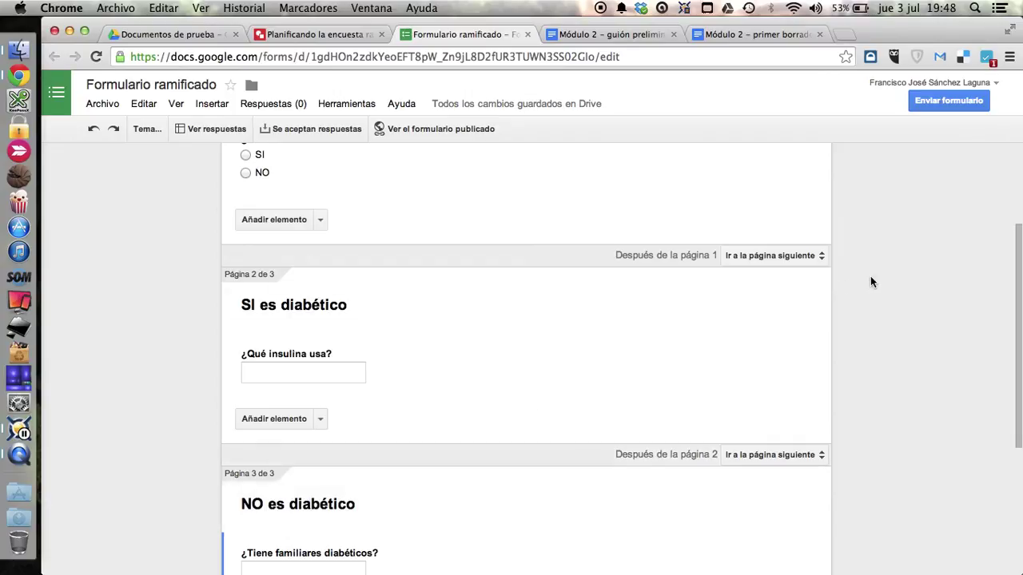
scroll(871, 280, up, 2)
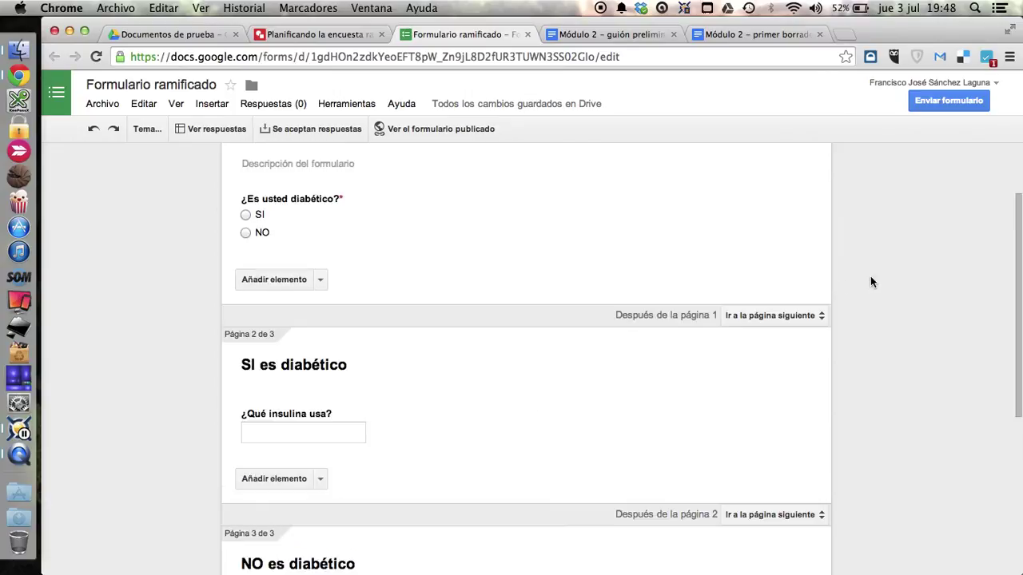
click(429, 214)
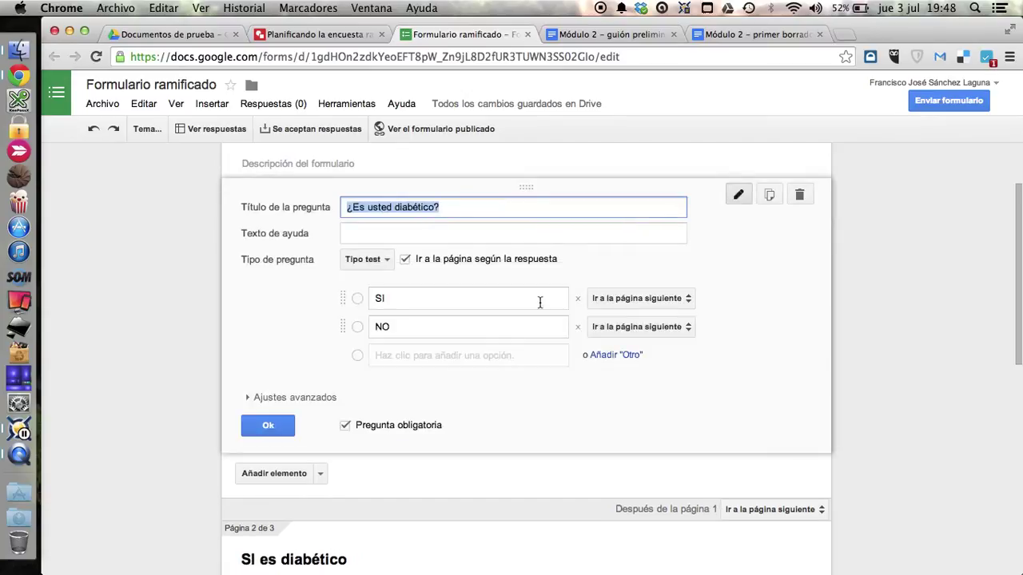
click(640, 297)
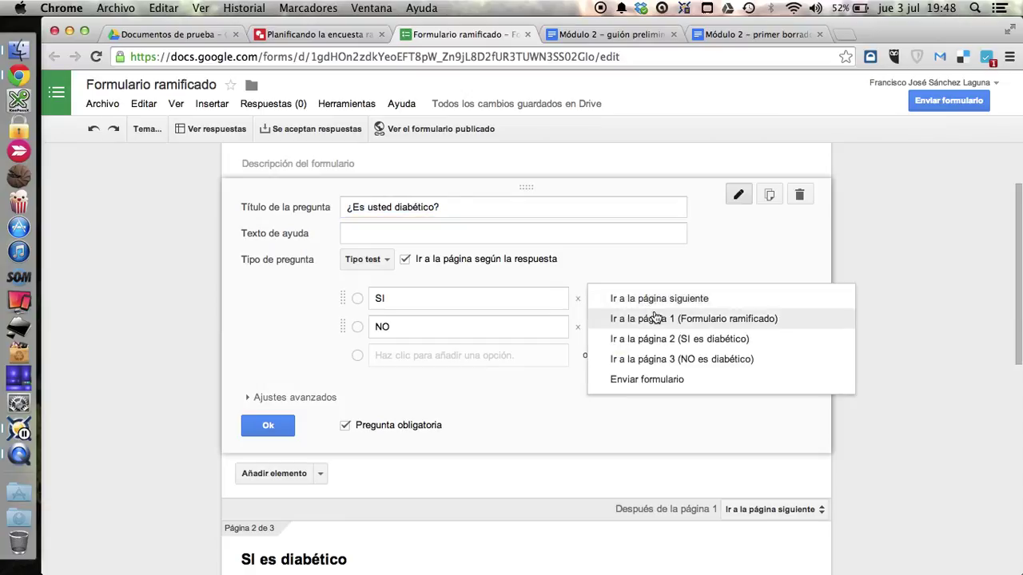
click(685, 345)
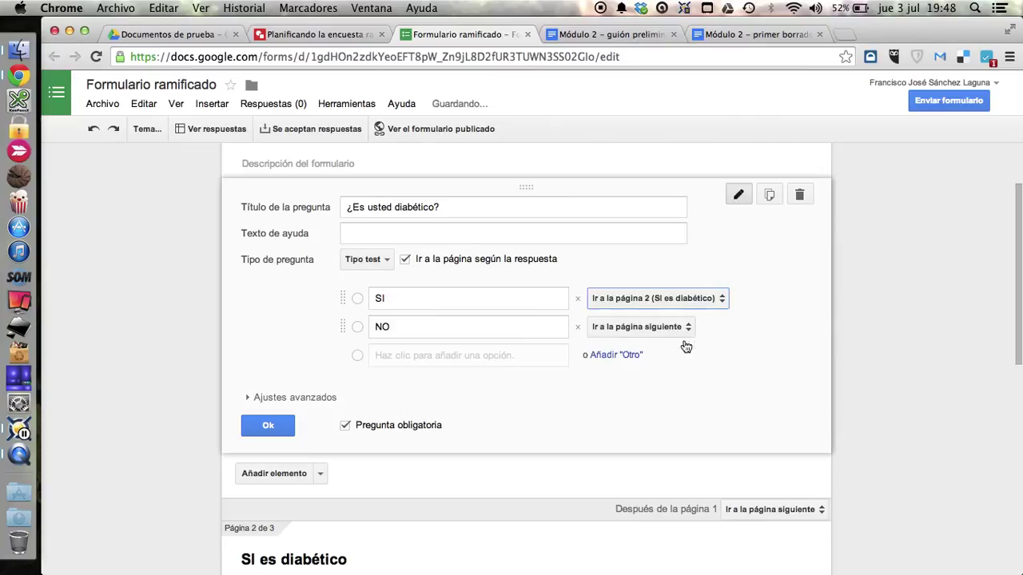
click(643, 326)
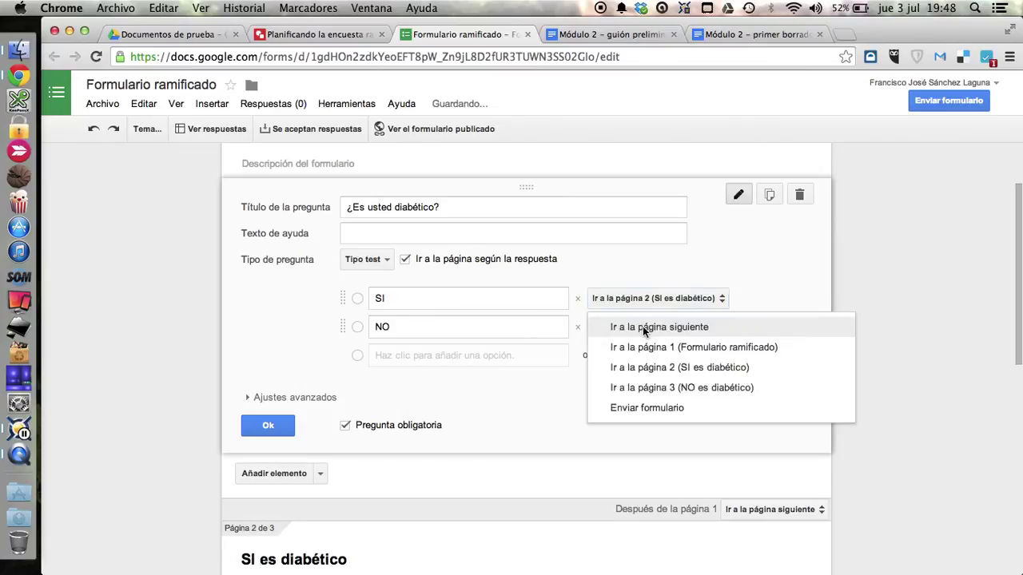
click(668, 387)
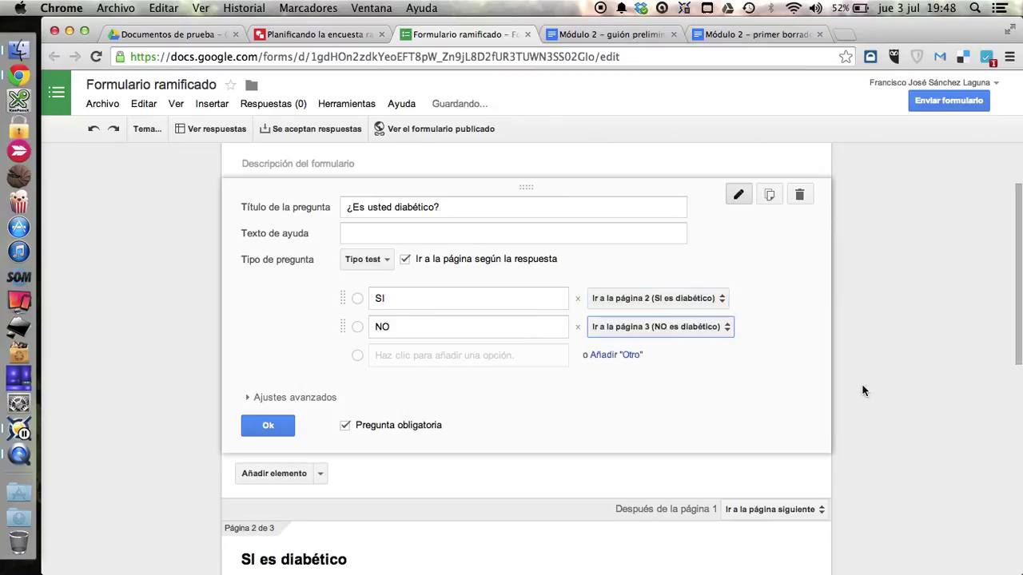
click(282, 426)
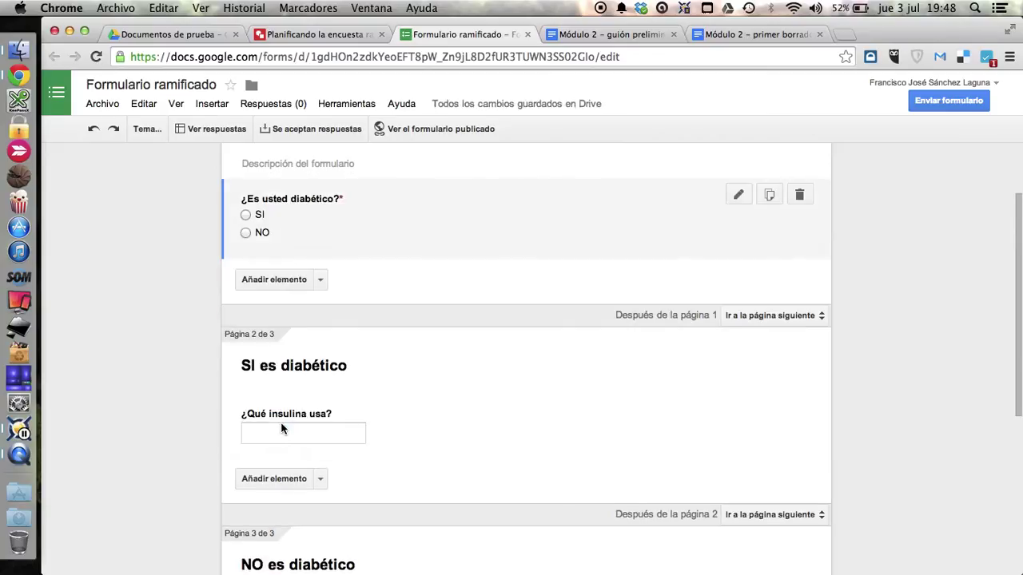
click(413, 221)
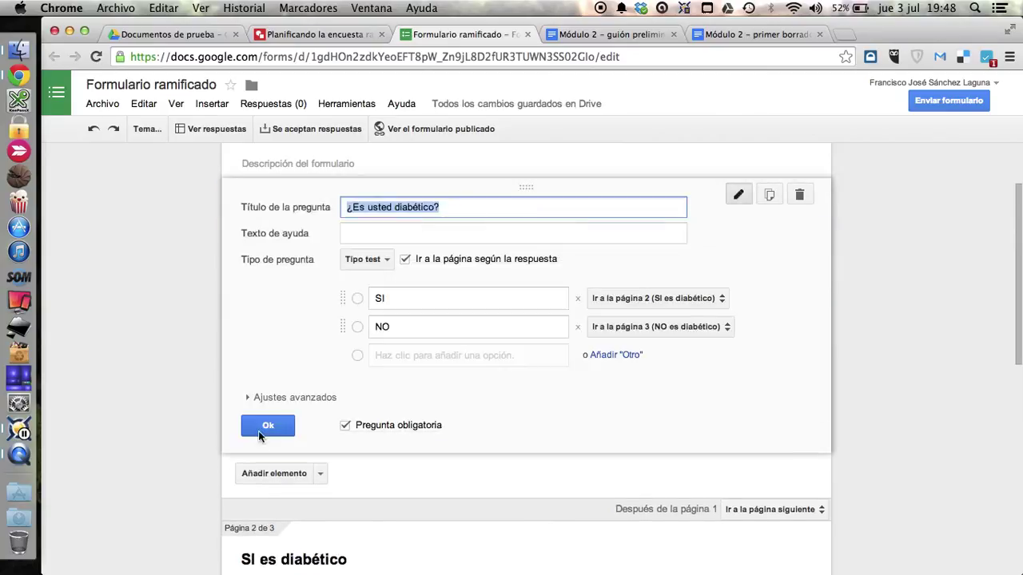
click(258, 431)
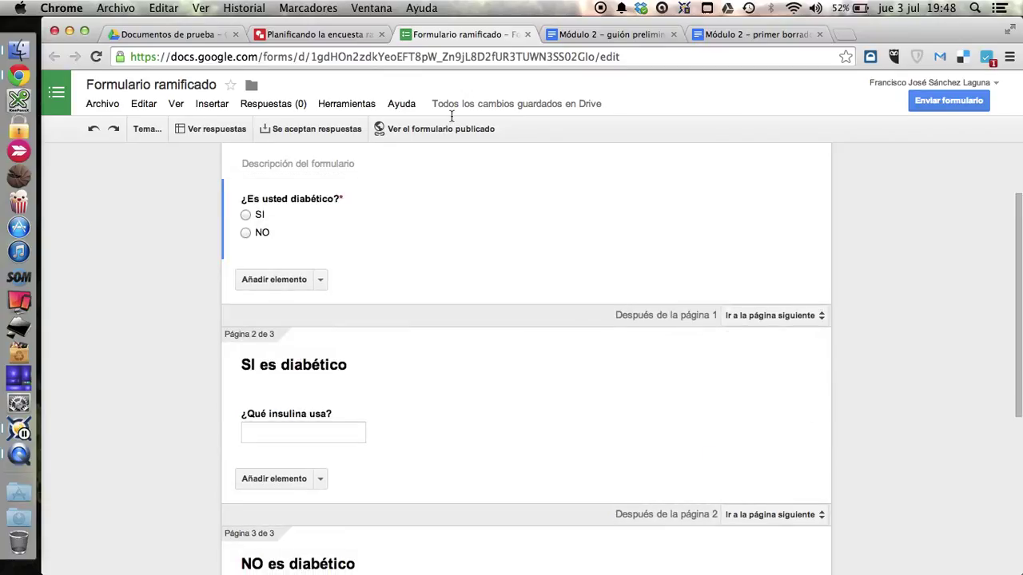
- Open the published form and submit a test response answering NO, leaving "¿Tiene familiares diabéticos?" blank
click(430, 130)
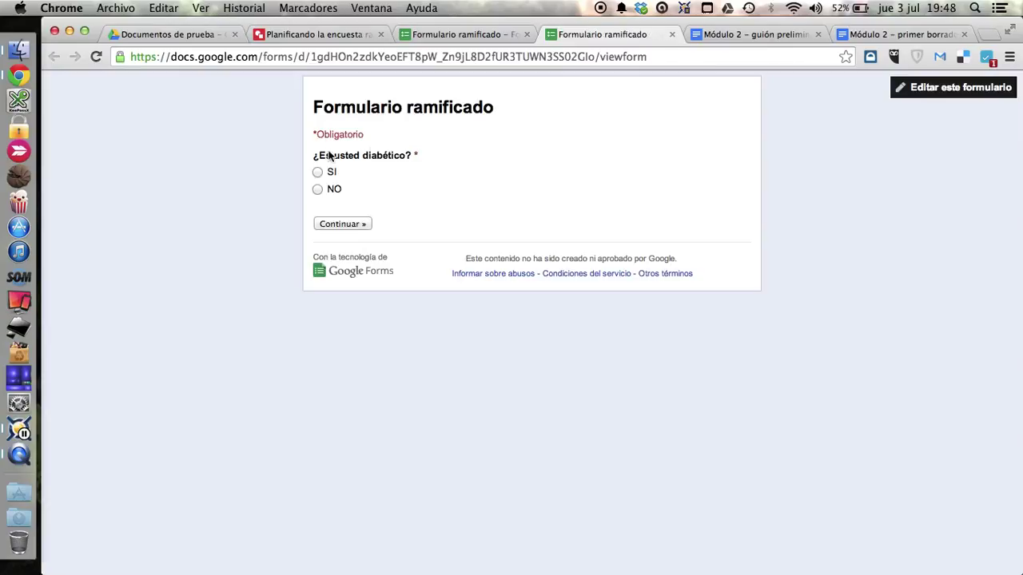
click(318, 190)
click(342, 224)
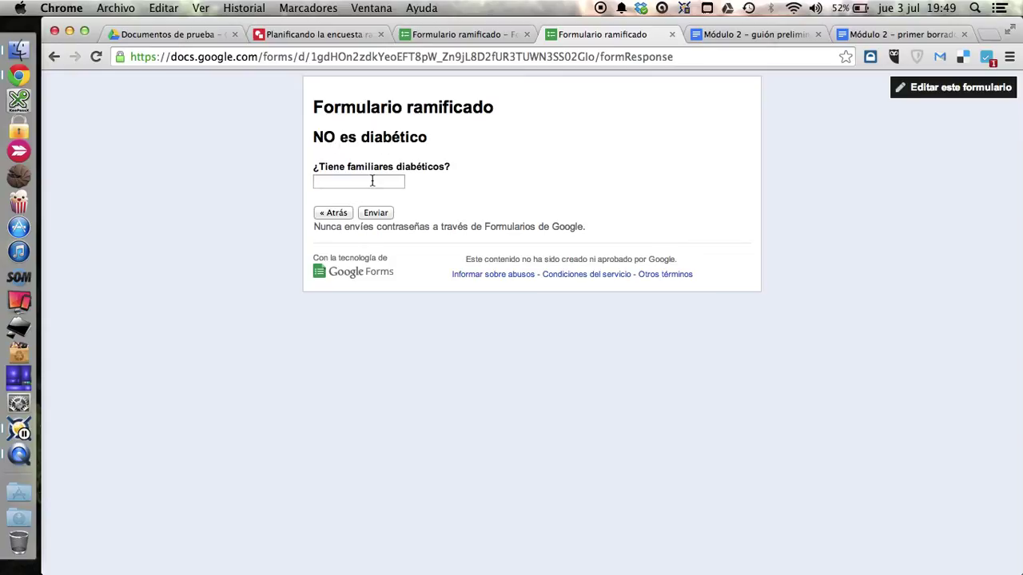
click(377, 213)
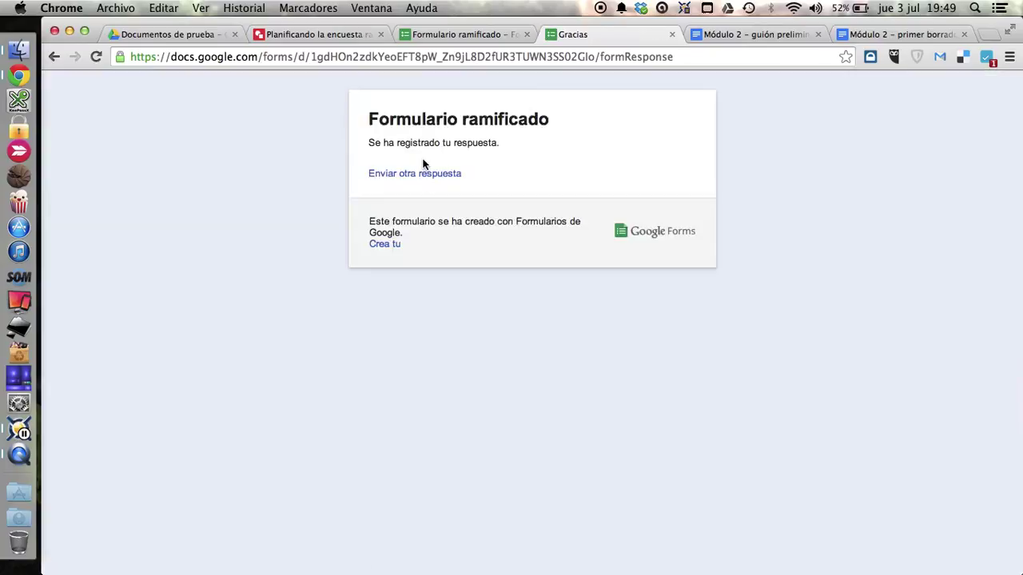
- Start another response with SI and check which page follows "SI es diabético" against the navigation setting after page 2
click(423, 178)
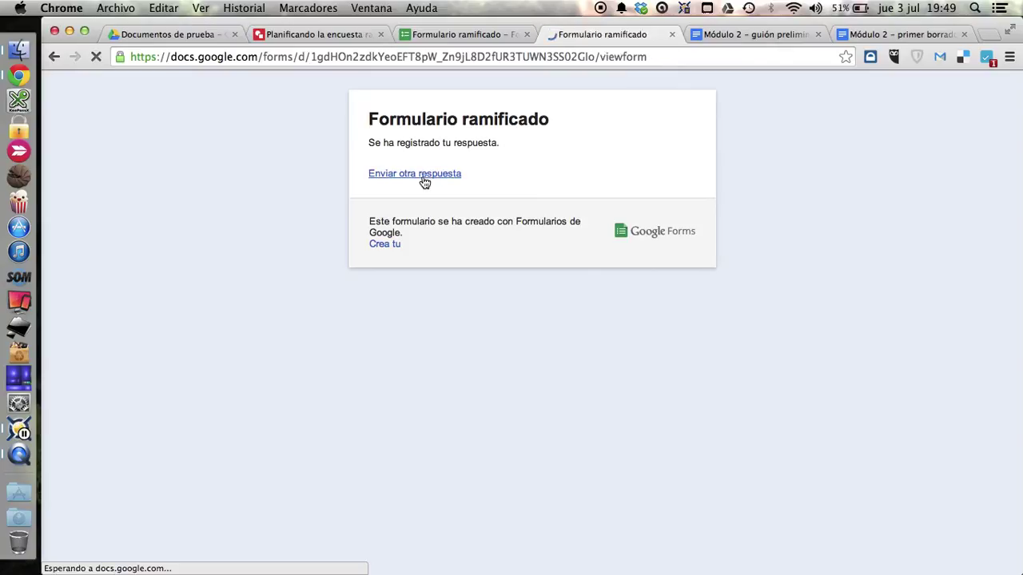
click(323, 173)
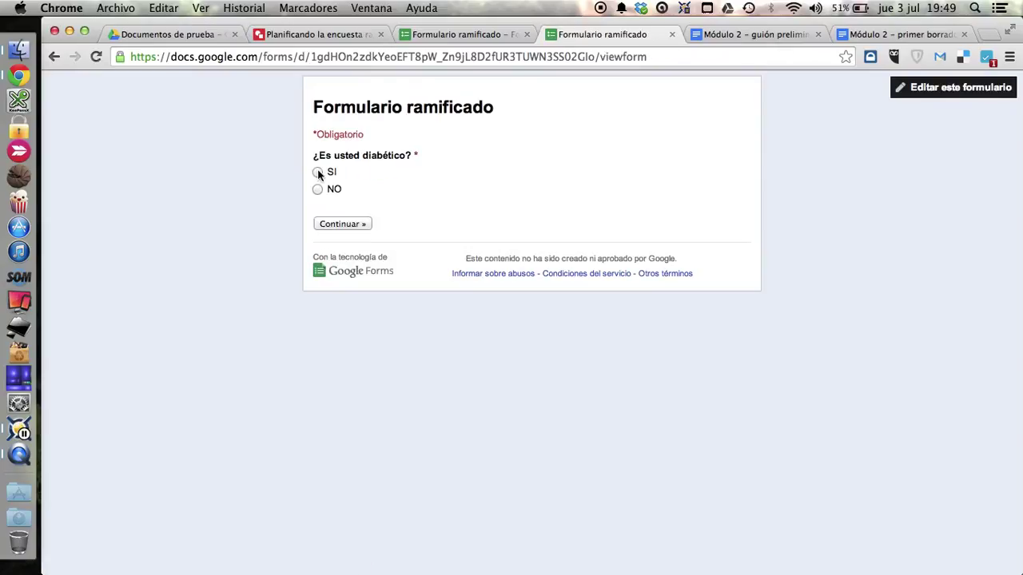
click(347, 224)
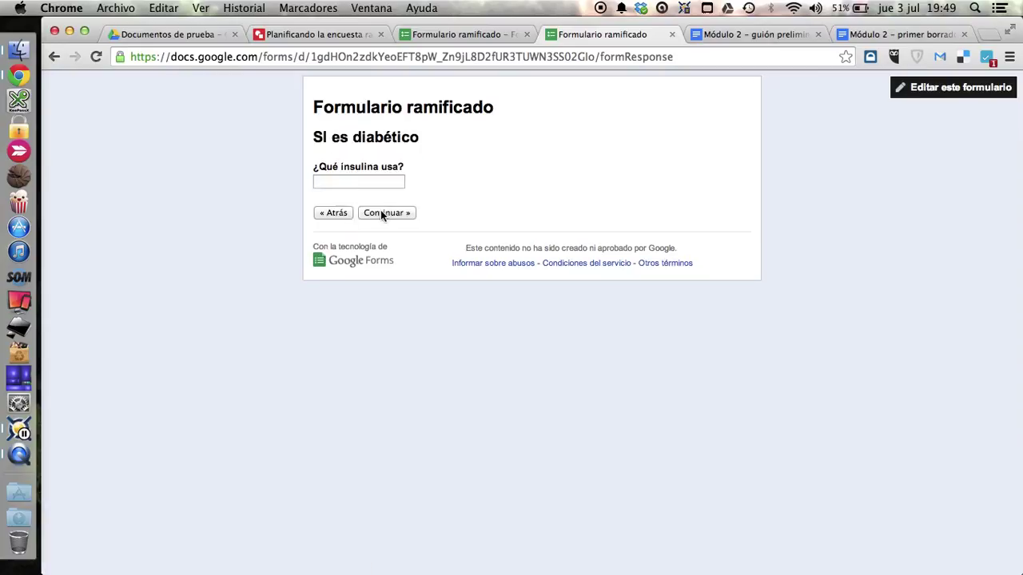
click(438, 36)
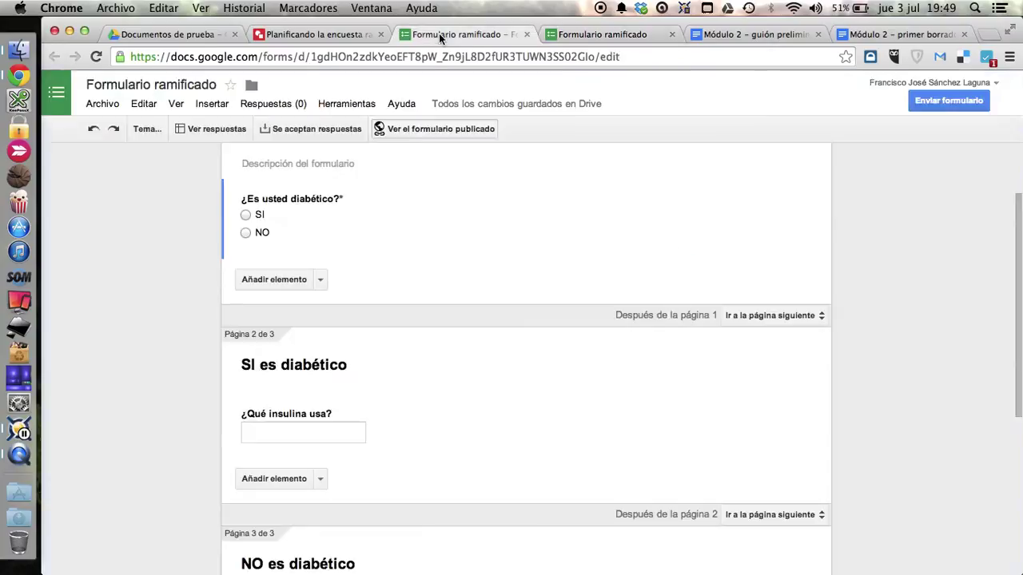
scroll(306, 361, down, 2)
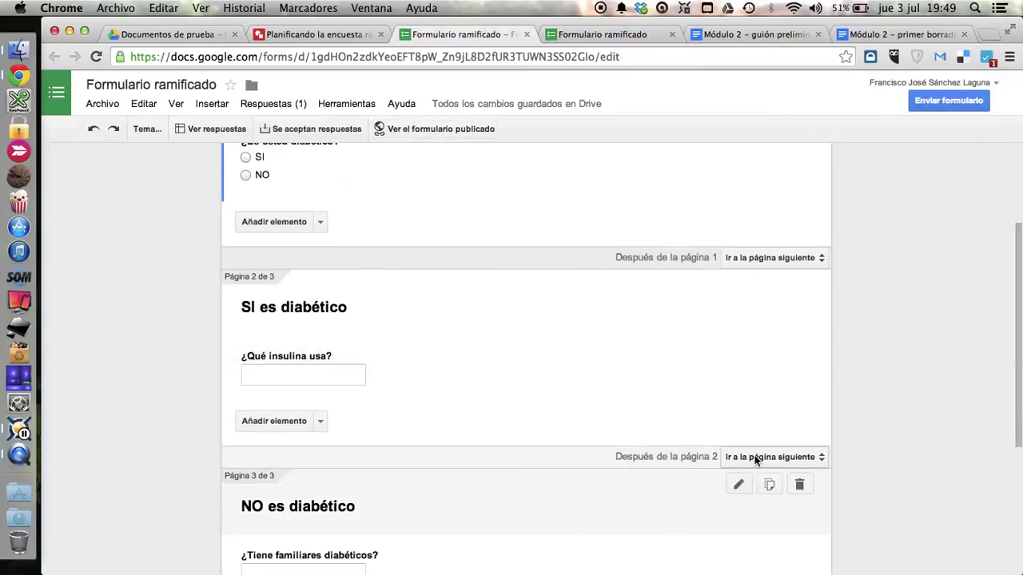
click(573, 36)
click(382, 212)
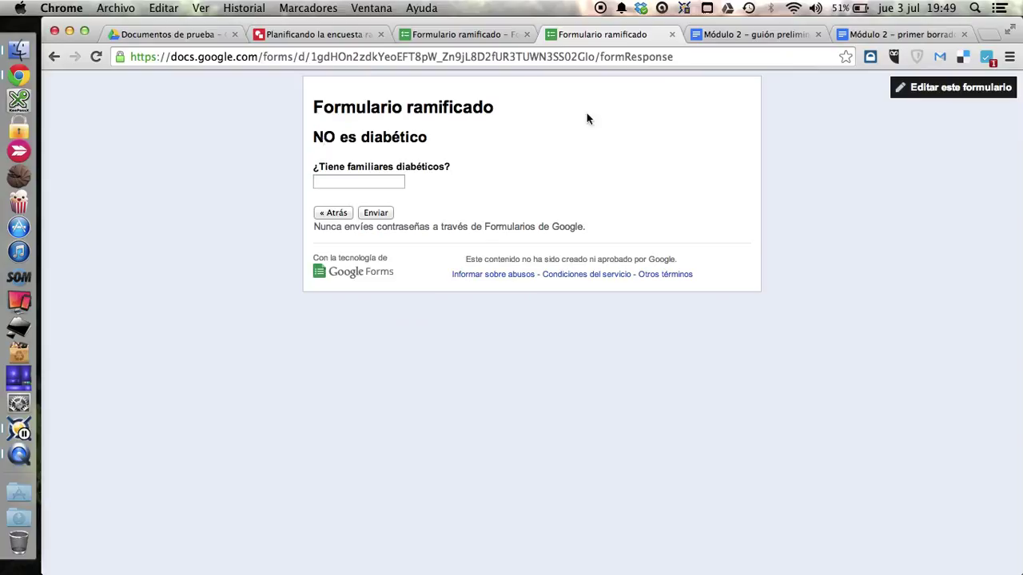
- Close the published form and set the navigation after page 2 to "Enviar formulario"
click(672, 34)
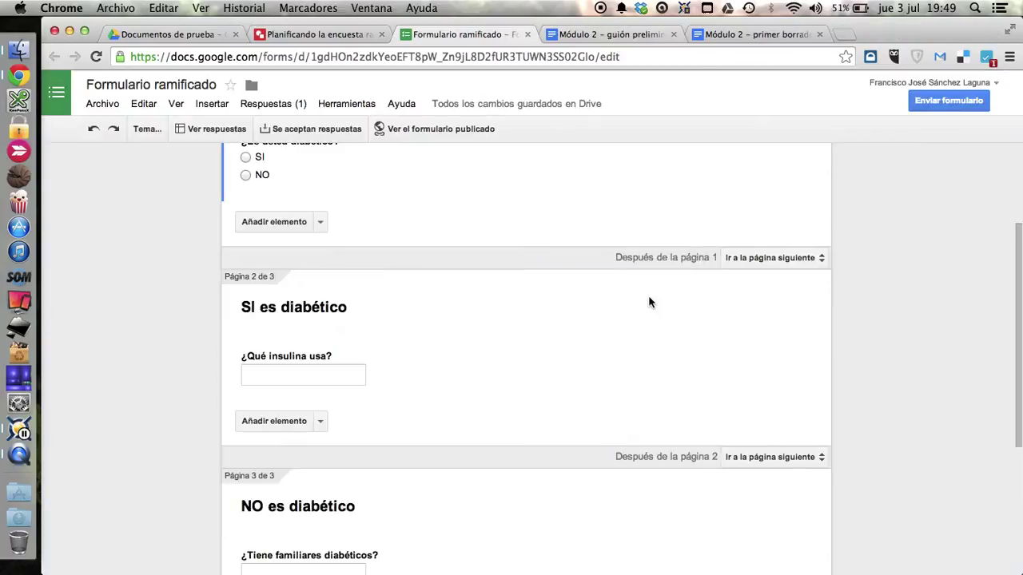
click(817, 458)
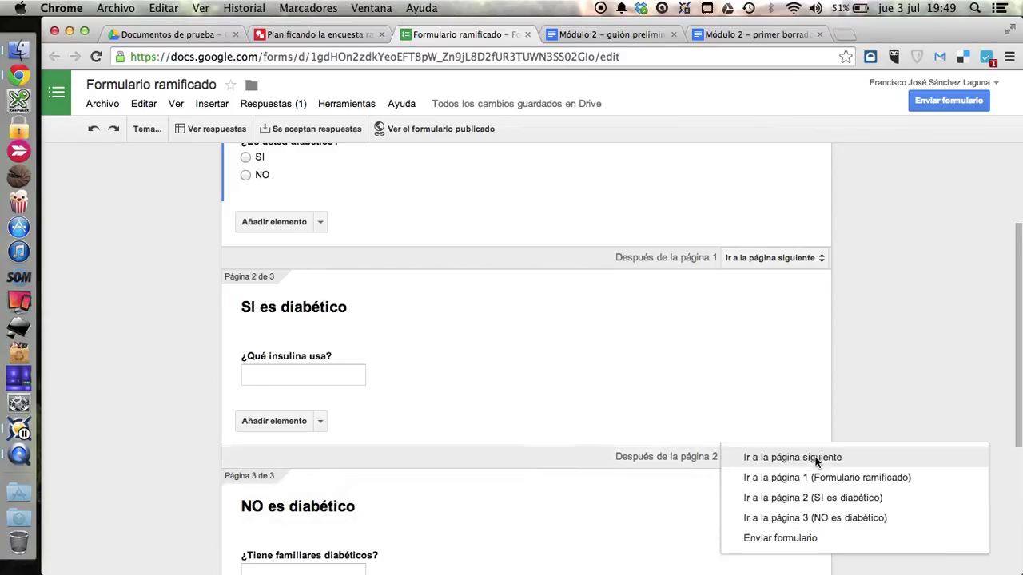
click(803, 538)
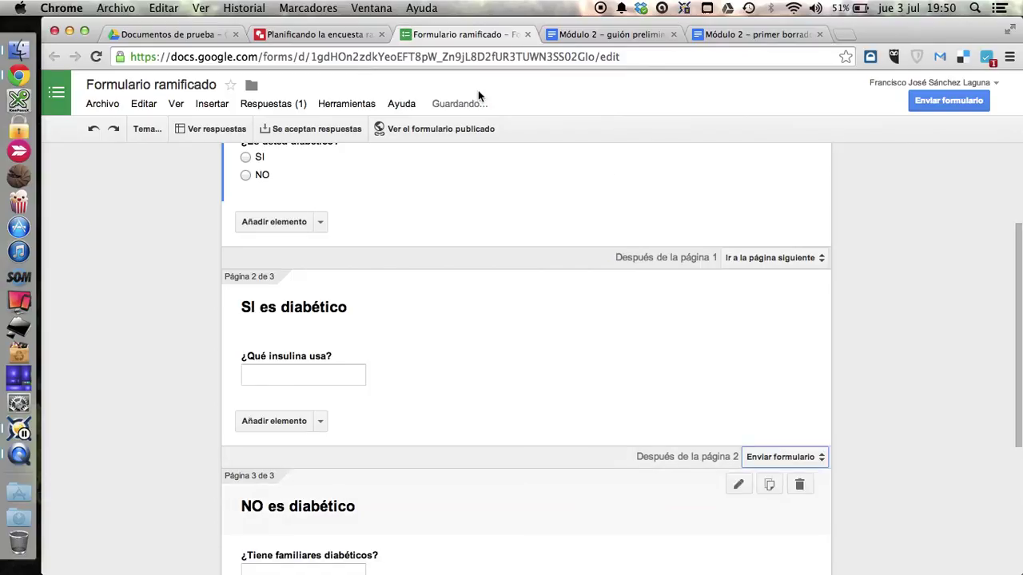
- Open the published form again and submit a test response with SI and "adfa" as the answer to "¿Qué insulina usa?"
click(438, 129)
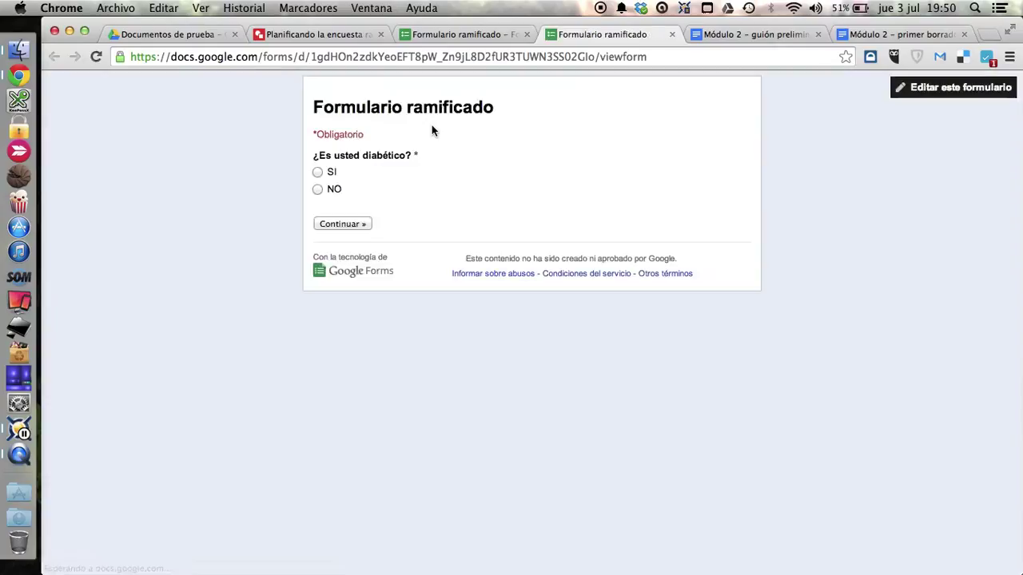
click(317, 172)
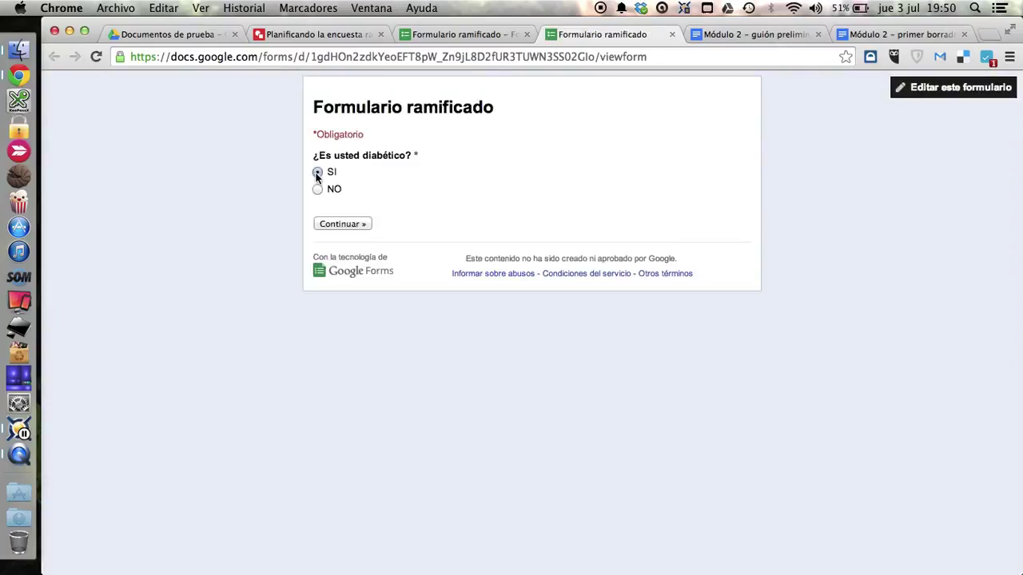
click(332, 224)
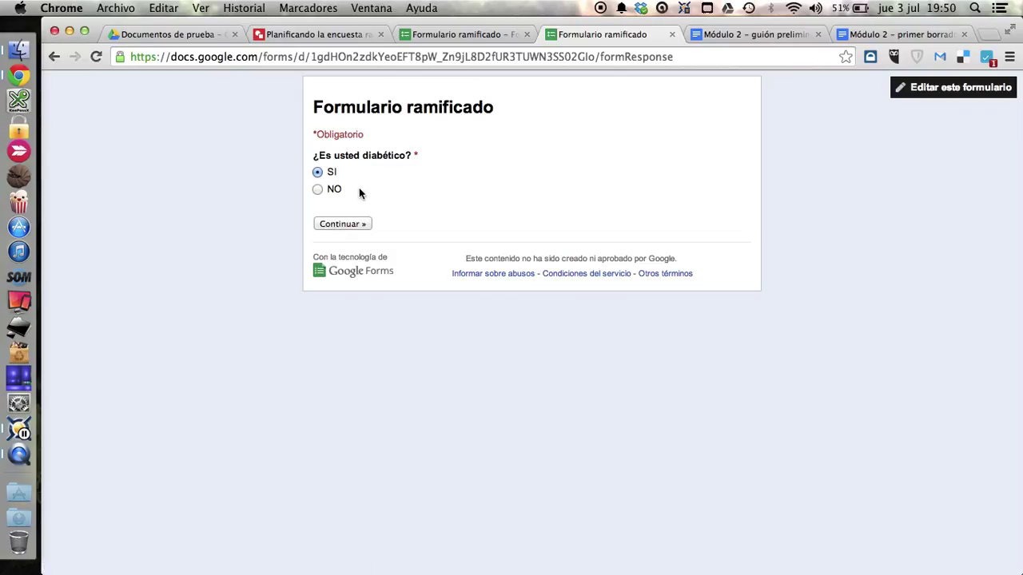
click(348, 183)
text(adfa)
click(369, 211)
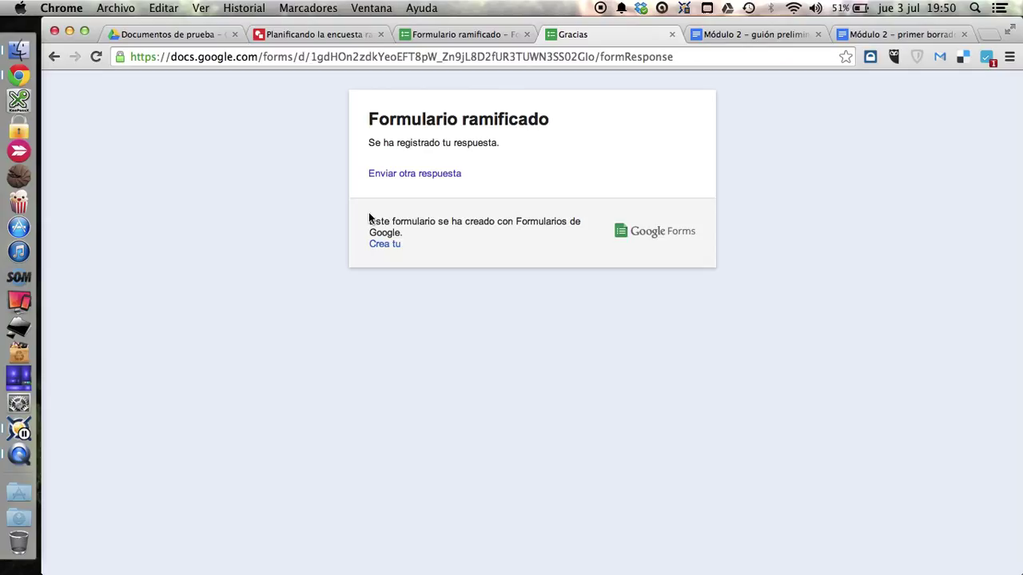
- Return to the form editor and review the whole page sequence down to the confirmation page settings
click(455, 35)
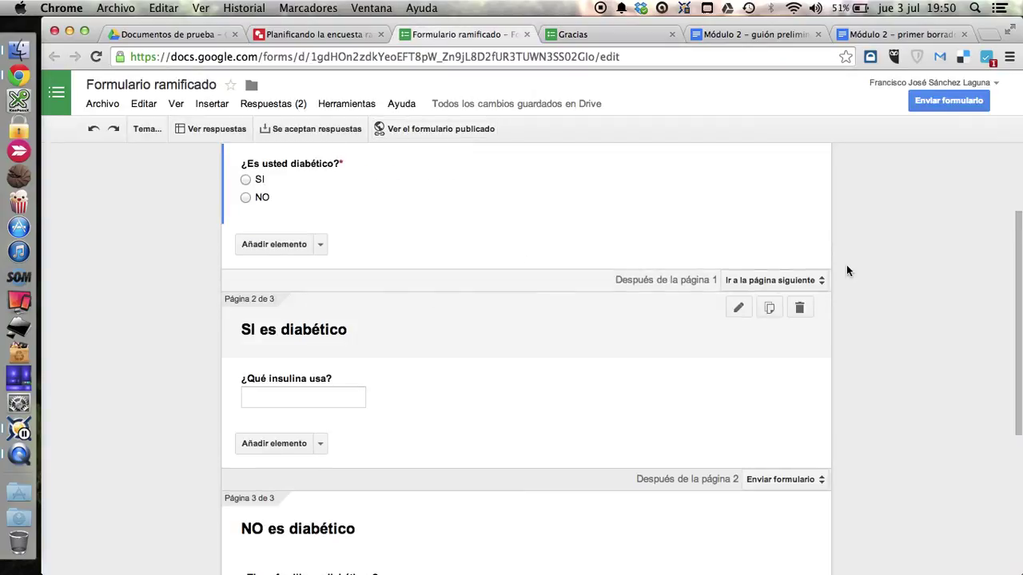
scroll(875, 269, up, 3)
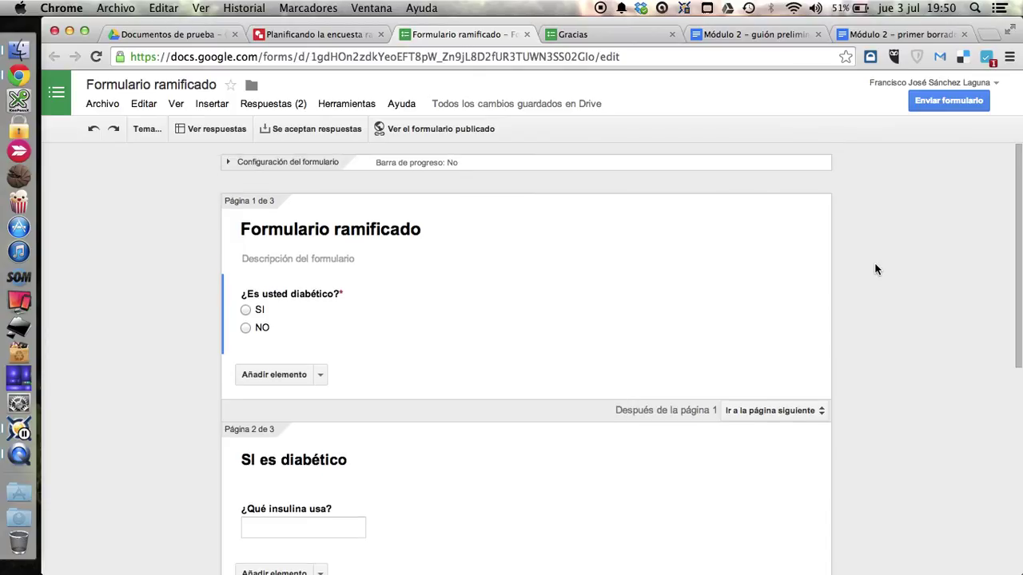
scroll(875, 269, down, 8)
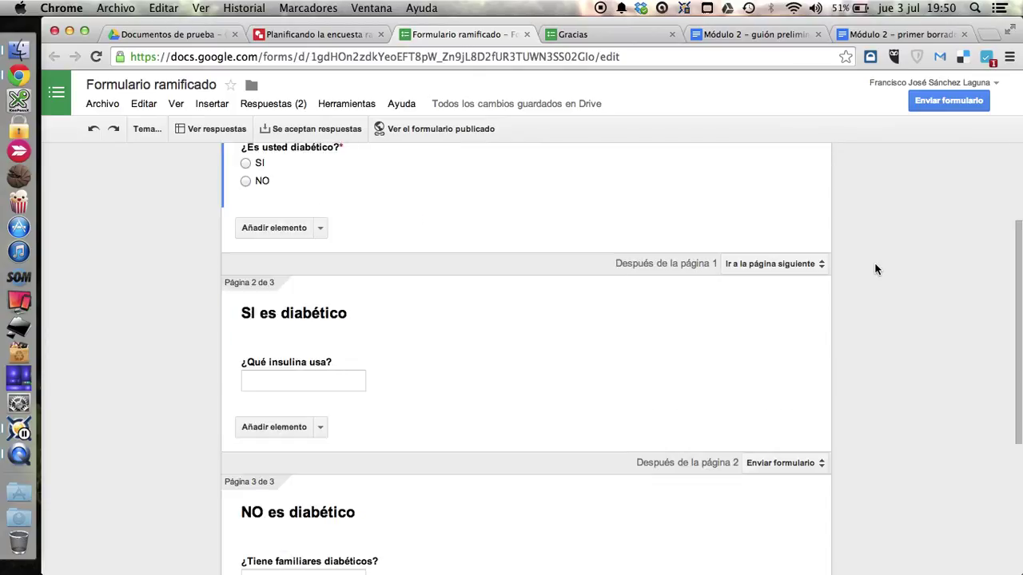
scroll(875, 269, down, 1)
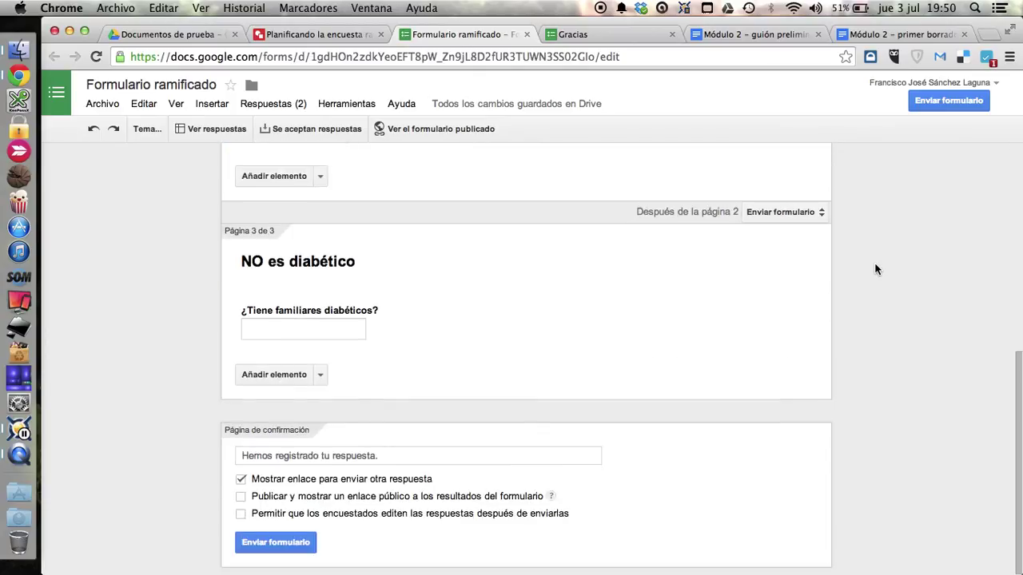